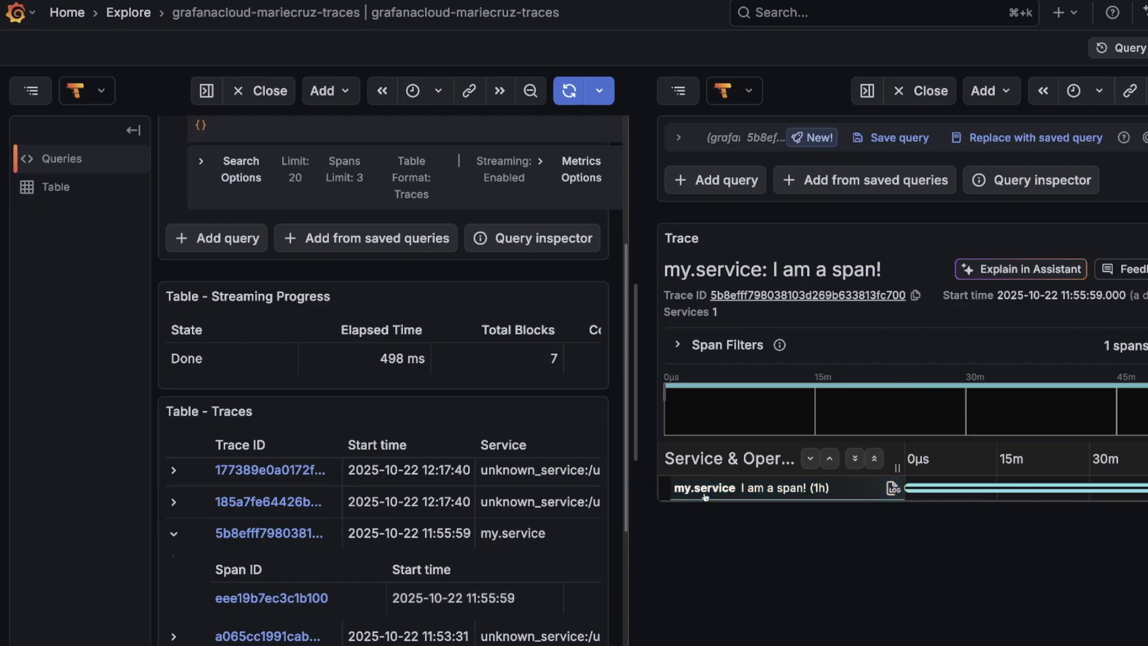
# - Bring up the Alloy Graph page at localhost:12345 showing the traces pipeline components
pyautogui.click(710, 489)
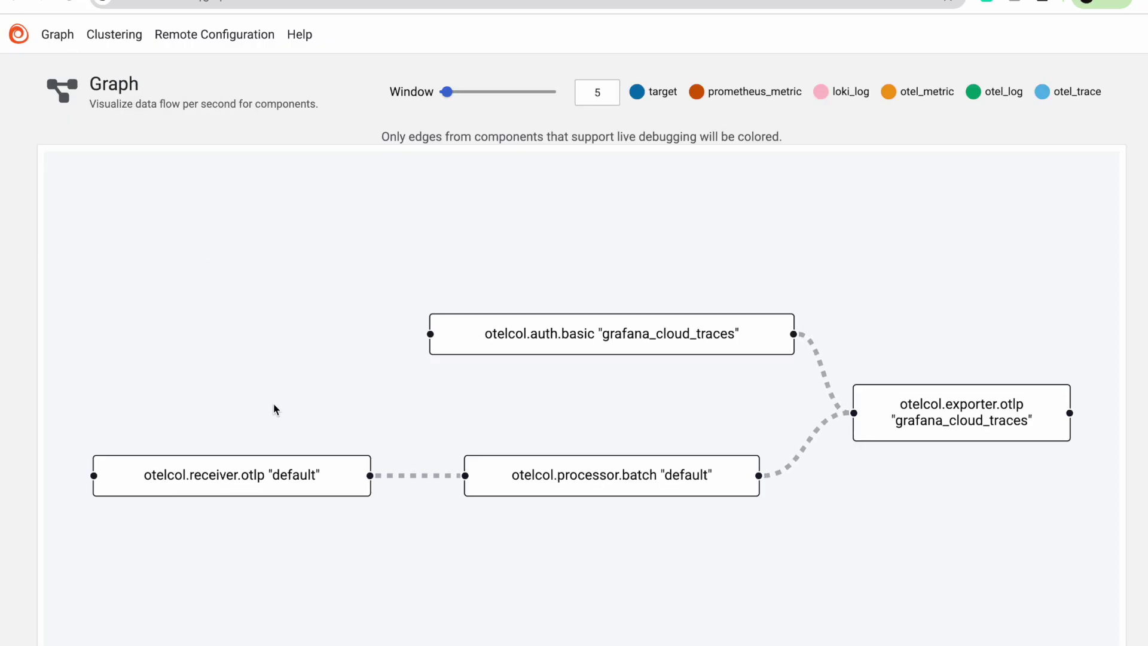
# - Show the otelcol.receiver.otlp component's details, down to its Arguments and Exports
pyautogui.click(259, 481)
pyautogui.scroll(-4, 505, 411)
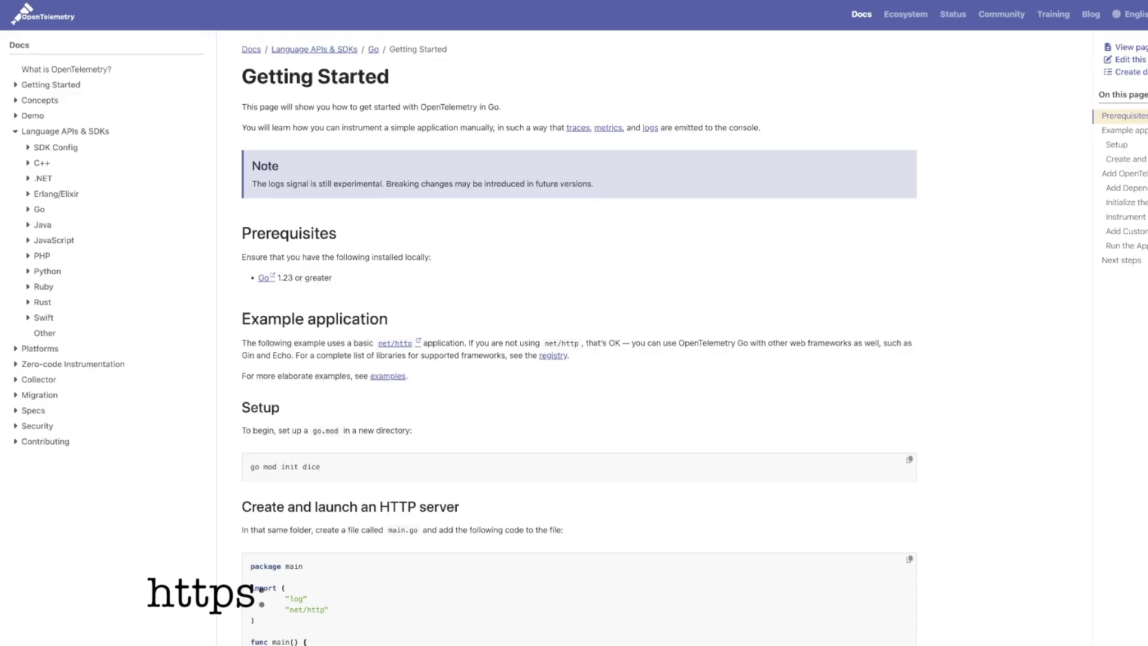
# - Expand Go under Language APIs & SDKs in the OpenTelemetry docs sidebar
pyautogui.click(28, 210)
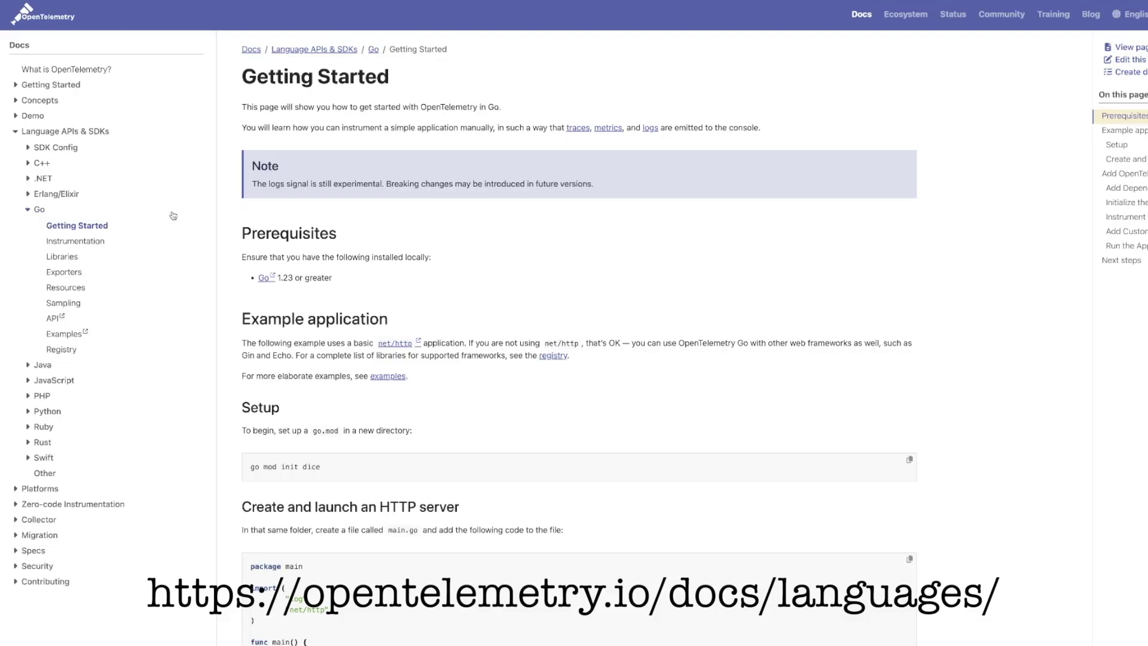
pyautogui.scroll(-3, 338, 447)
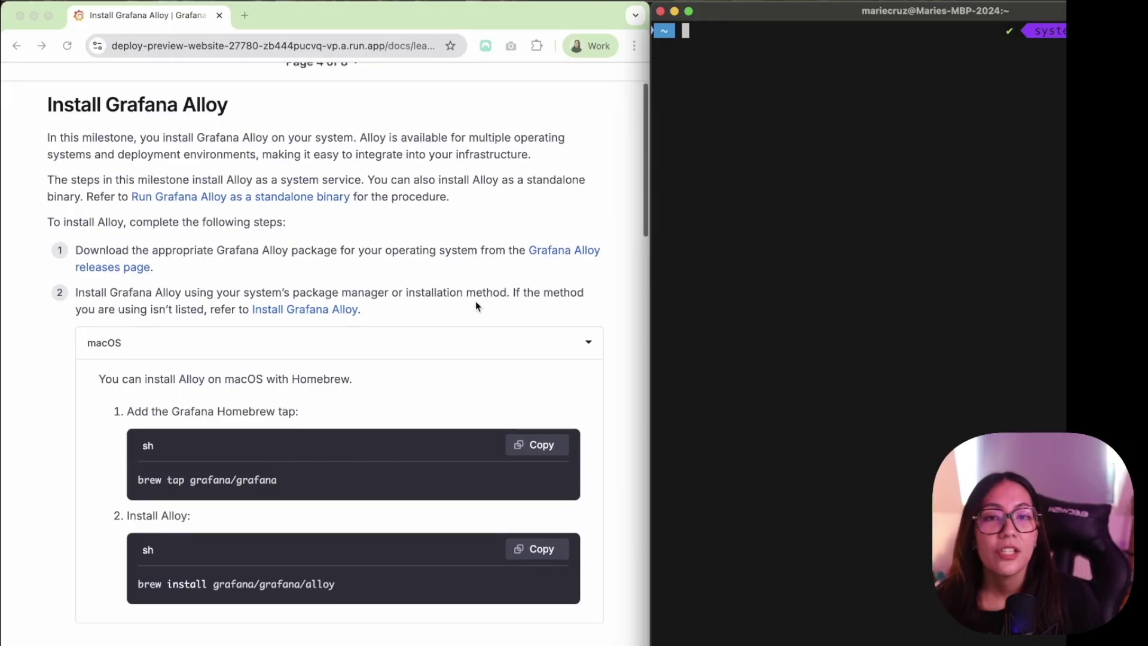
# - Switch the Alloy install instructions to Ubuntu/Debian, then back to macOS Homebrew
pyautogui.scroll(-1, 476, 306)
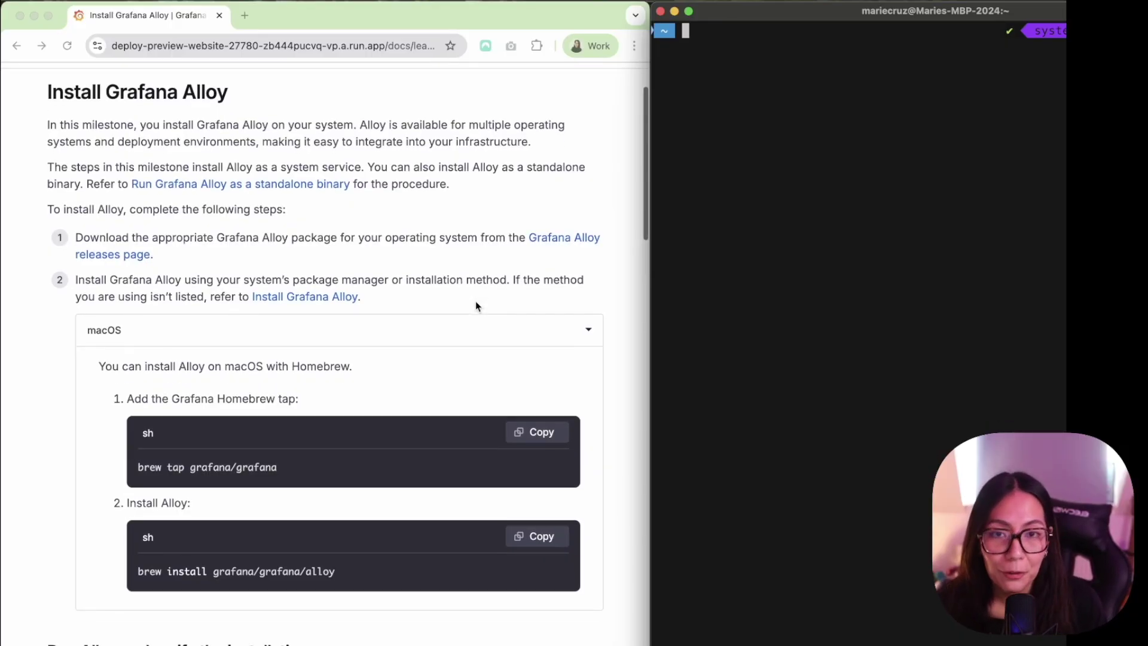
pyautogui.scroll(1, 382, 381)
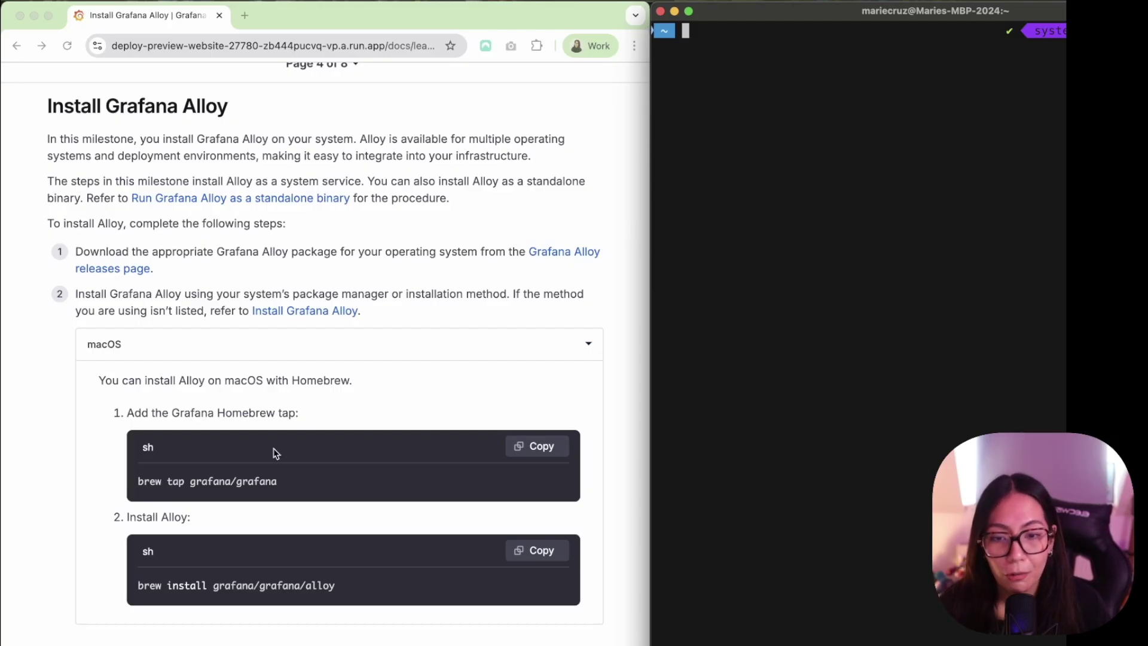
pyautogui.click(294, 344)
pyautogui.click(589, 353)
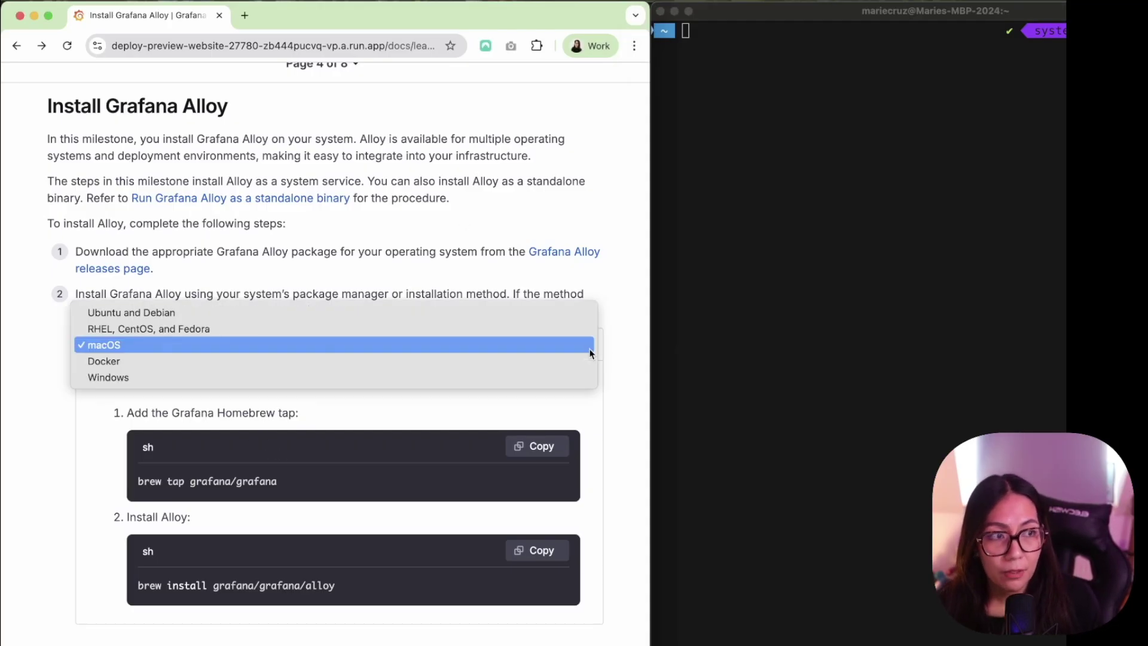
pyautogui.click(566, 313)
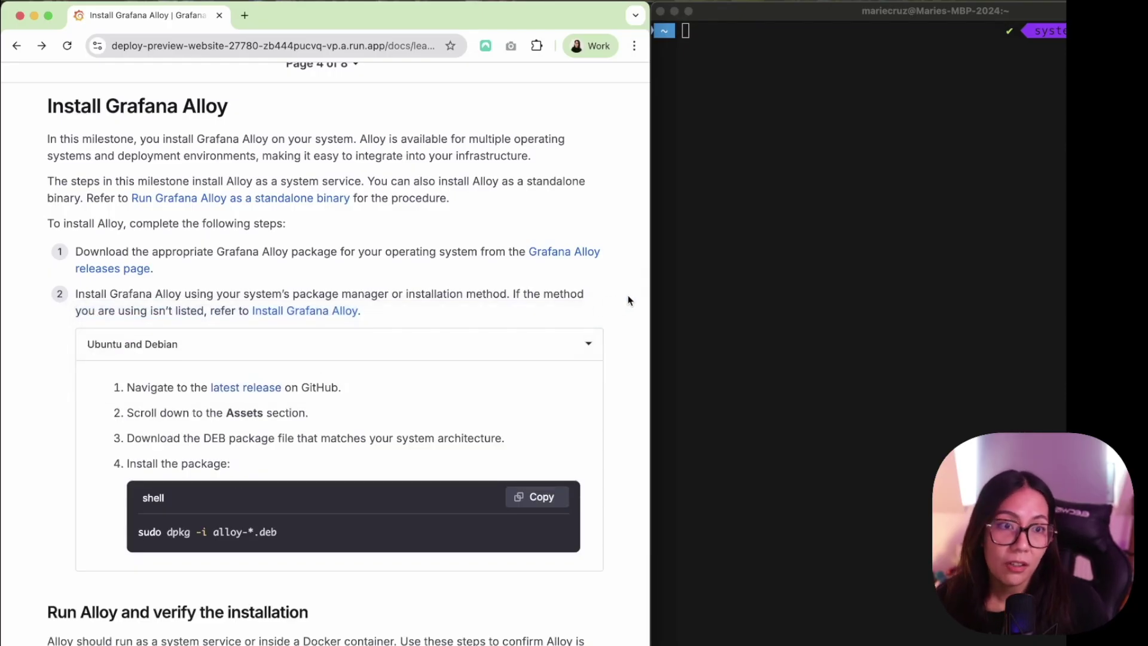
pyautogui.click(589, 349)
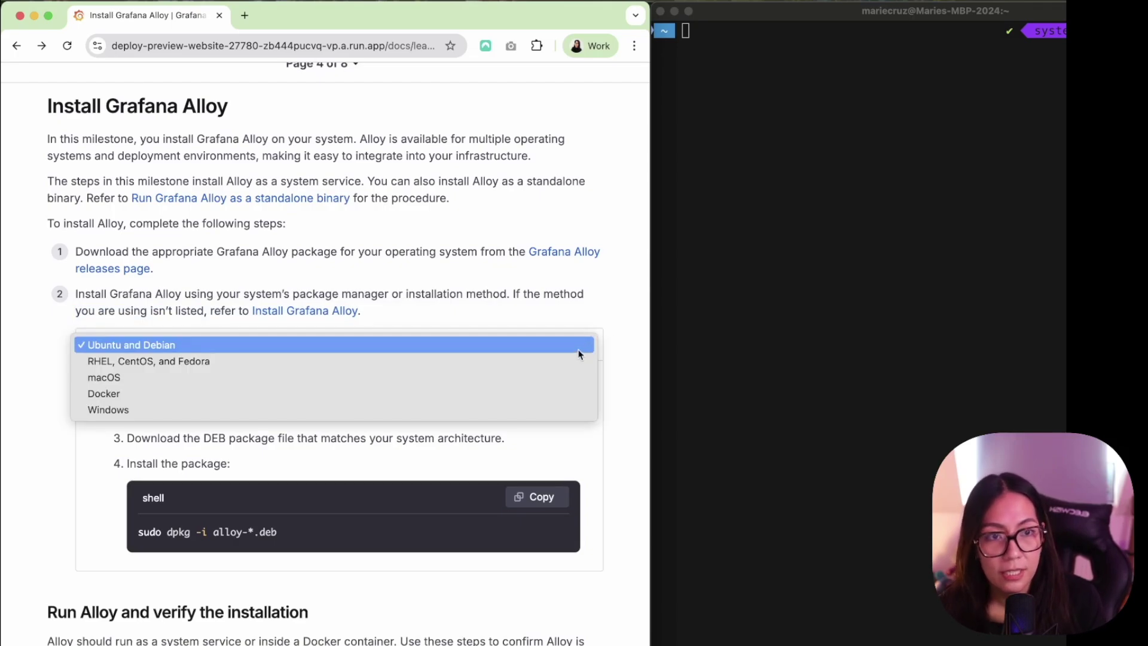
pyautogui.click(556, 373)
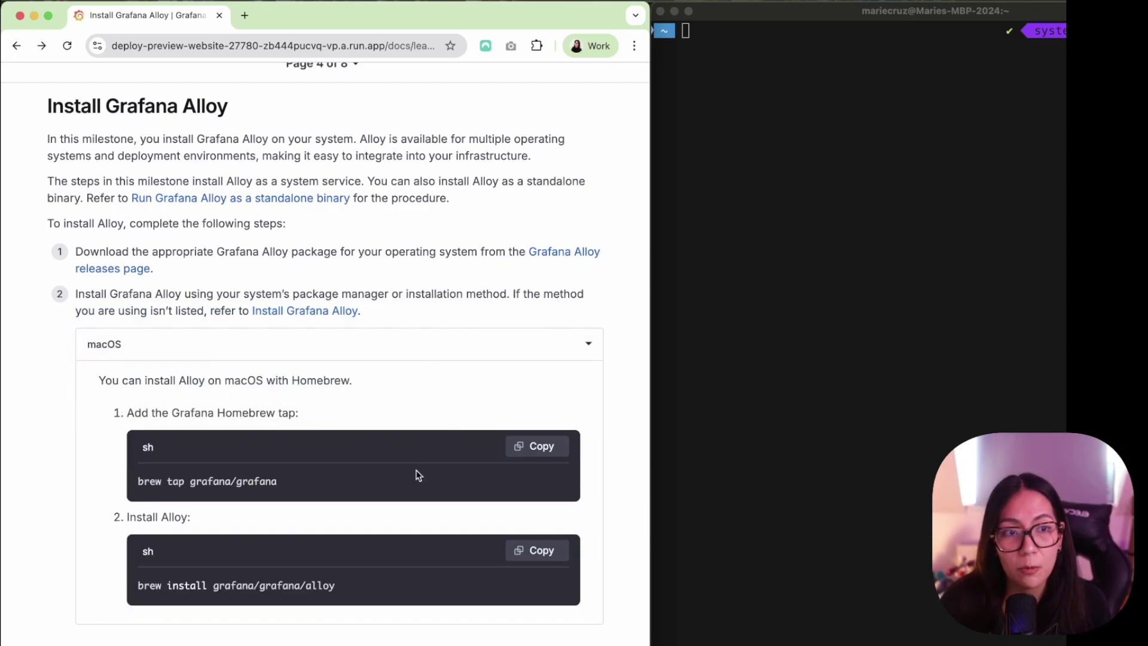
# - Visit the standalone binary install page, return, and copy the brew tap grafana/grafana command
pyautogui.scroll(-1, 425, 482)
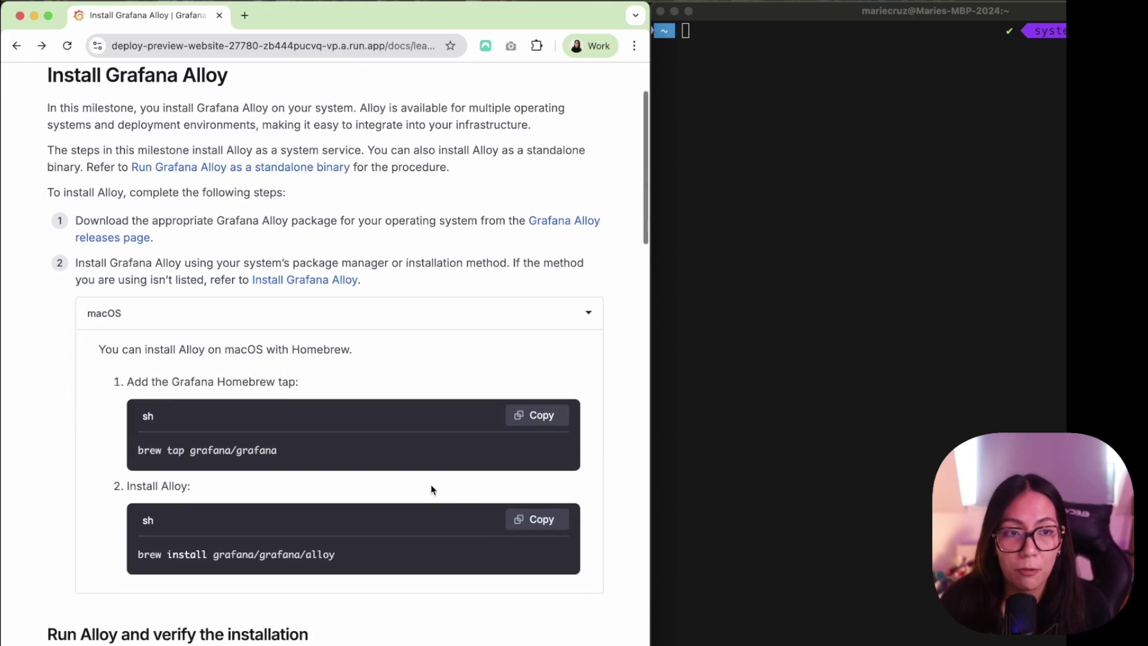
pyautogui.click(317, 170)
pyautogui.scroll(-5, 261, 383)
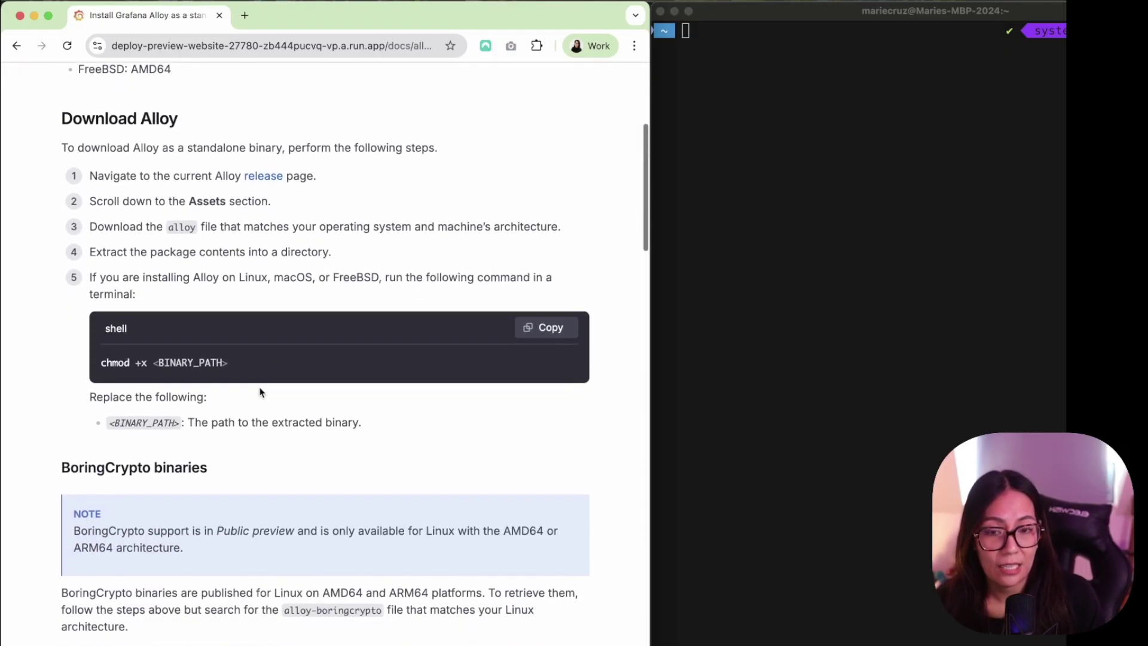
pyautogui.click(16, 45)
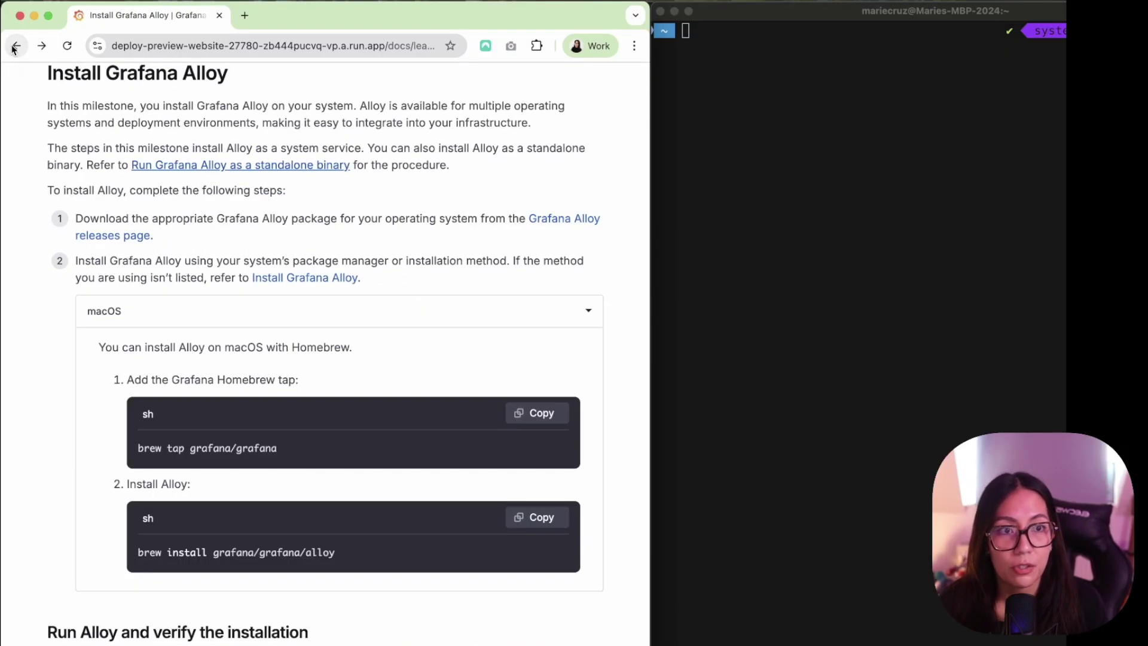
pyautogui.click(513, 421)
# - Add the Grafana Homebrew tap with brew tap grafana/grafana
pyautogui.click(524, 426)
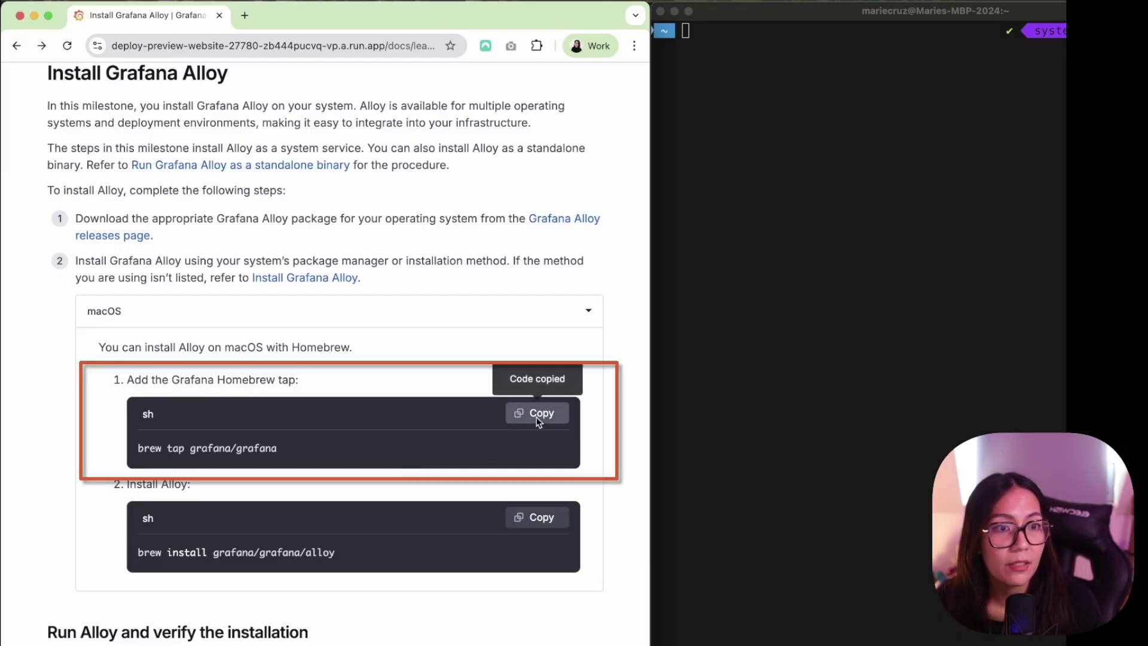
pyautogui.click(790, 171)
pyautogui.press('super+v')
pyautogui.press('Return')
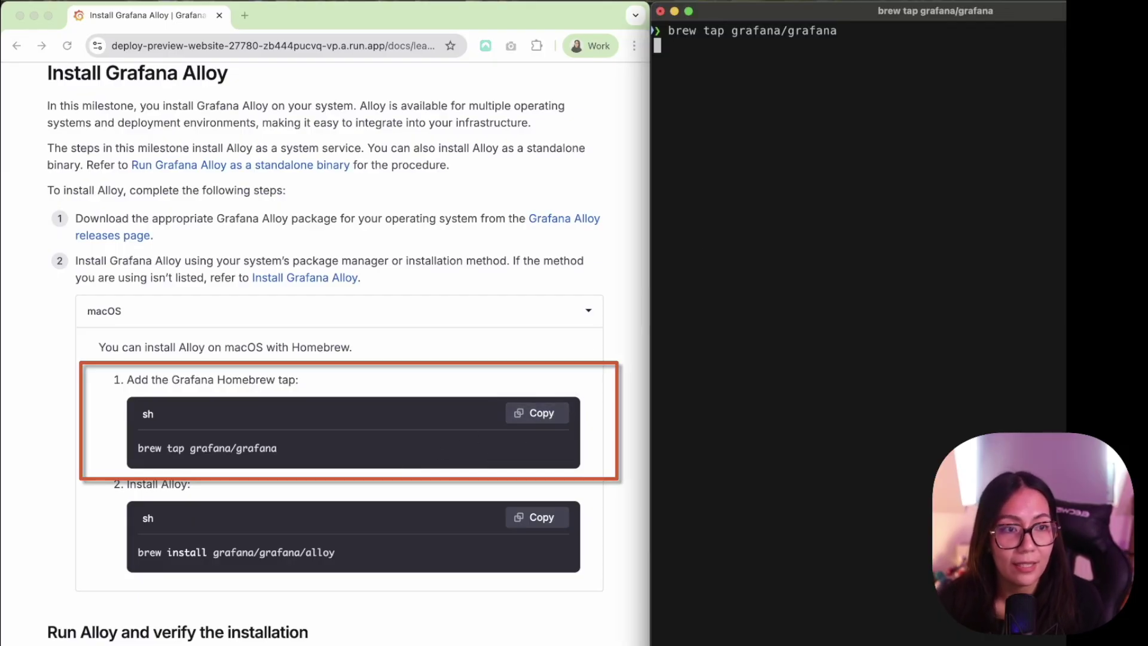
# - Run brew install grafana/grafana/alloy, which reports Alloy 1.11.2 already installed
pyautogui.click(540, 515)
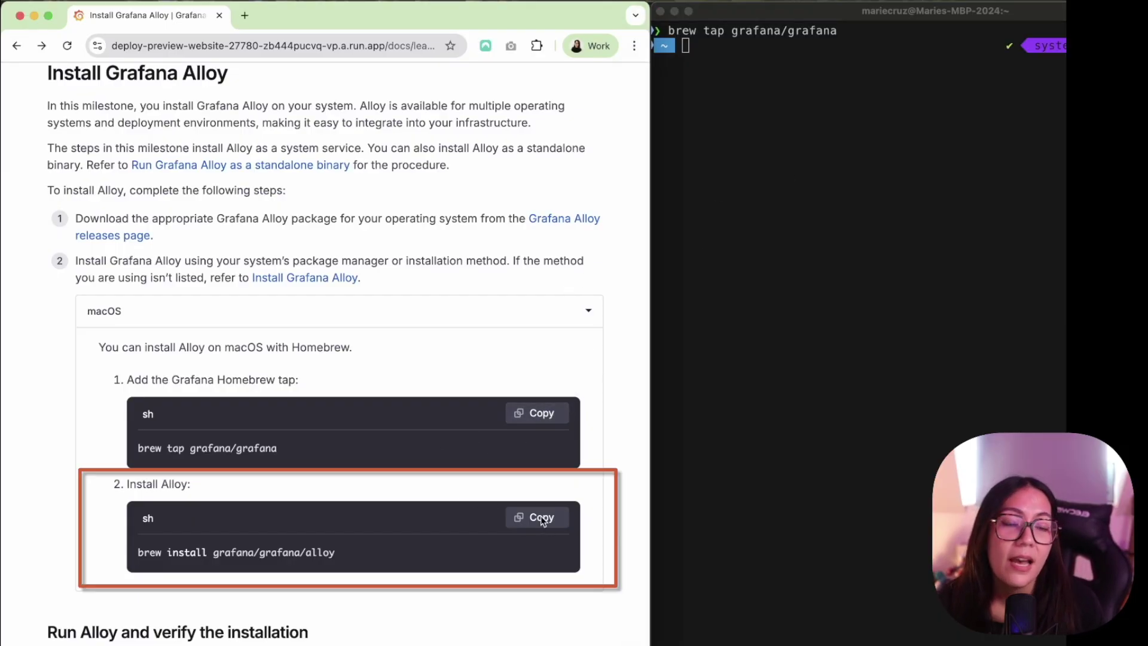
pyautogui.click(540, 515)
pyautogui.click(777, 270)
pyautogui.press('super+v')
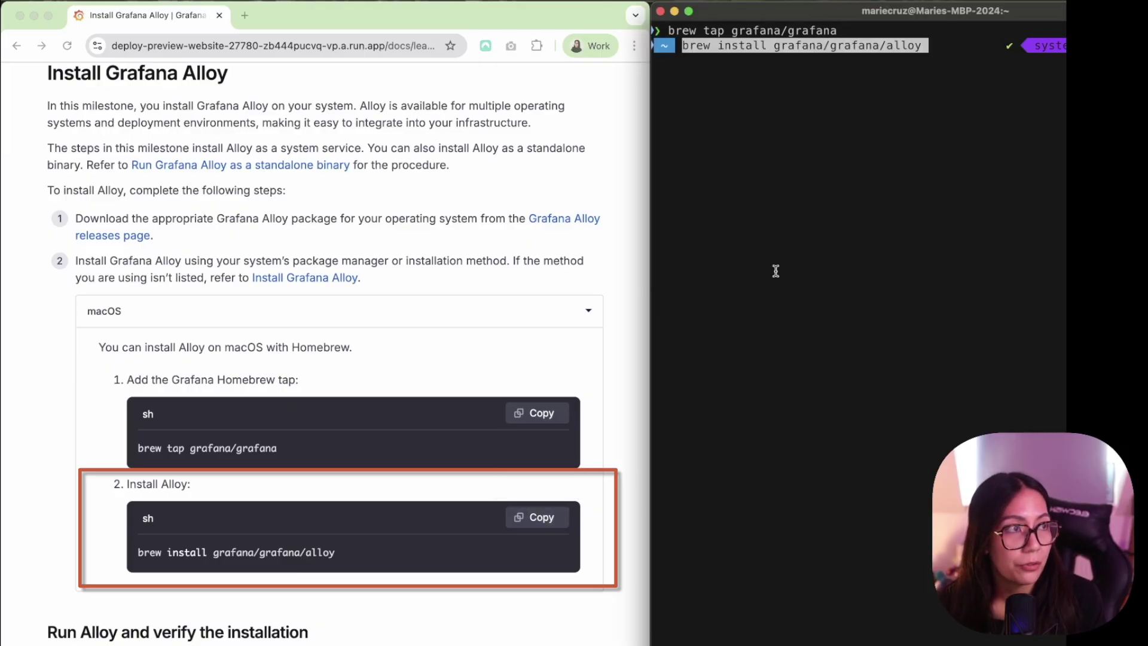
pyautogui.press('Return')
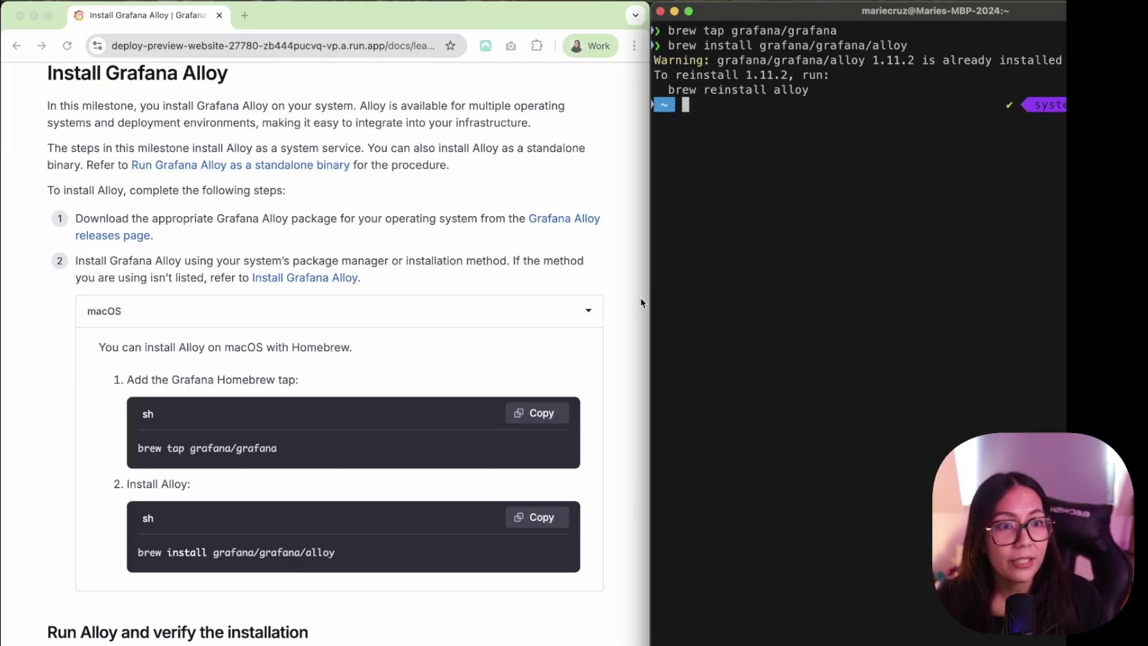
# - Start the Alloy brew service and confirm it is running with brew services info
pyautogui.scroll(-10, 510, 449)
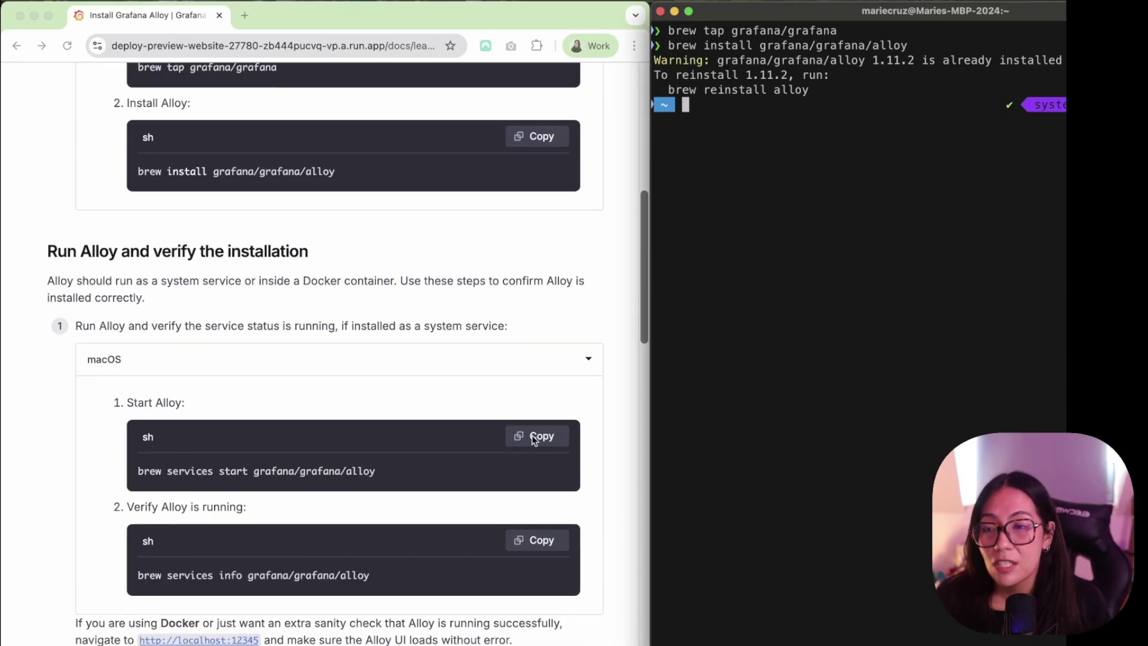
pyautogui.click(539, 440)
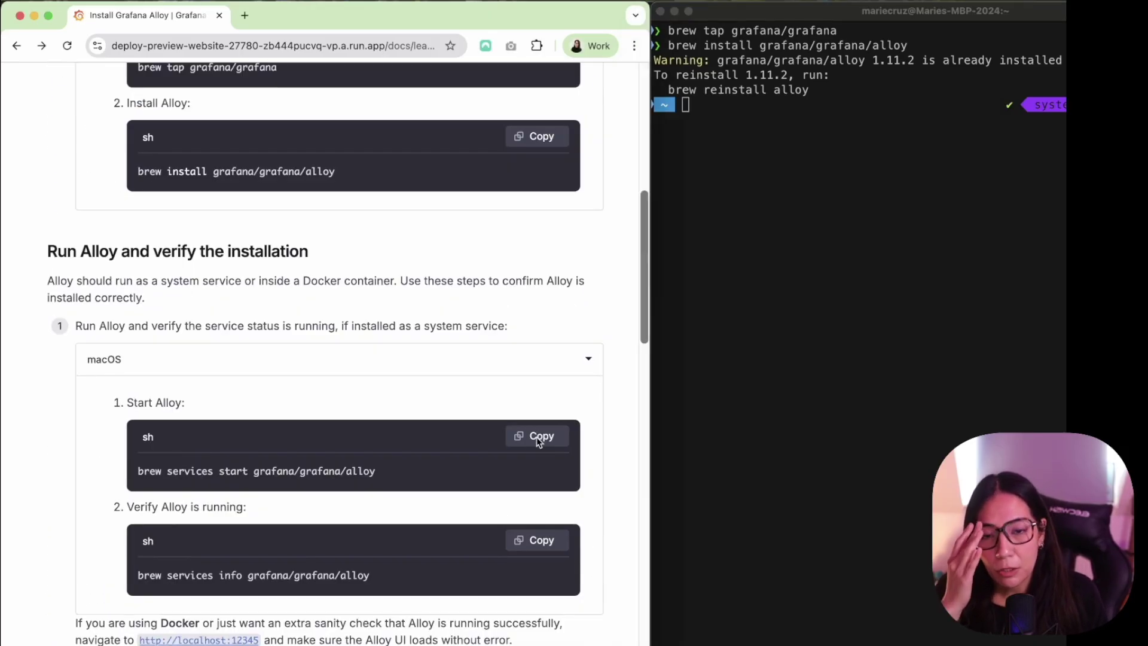
pyautogui.click(538, 442)
pyautogui.click(802, 199)
pyautogui.press('super+v')
pyautogui.press('Return')
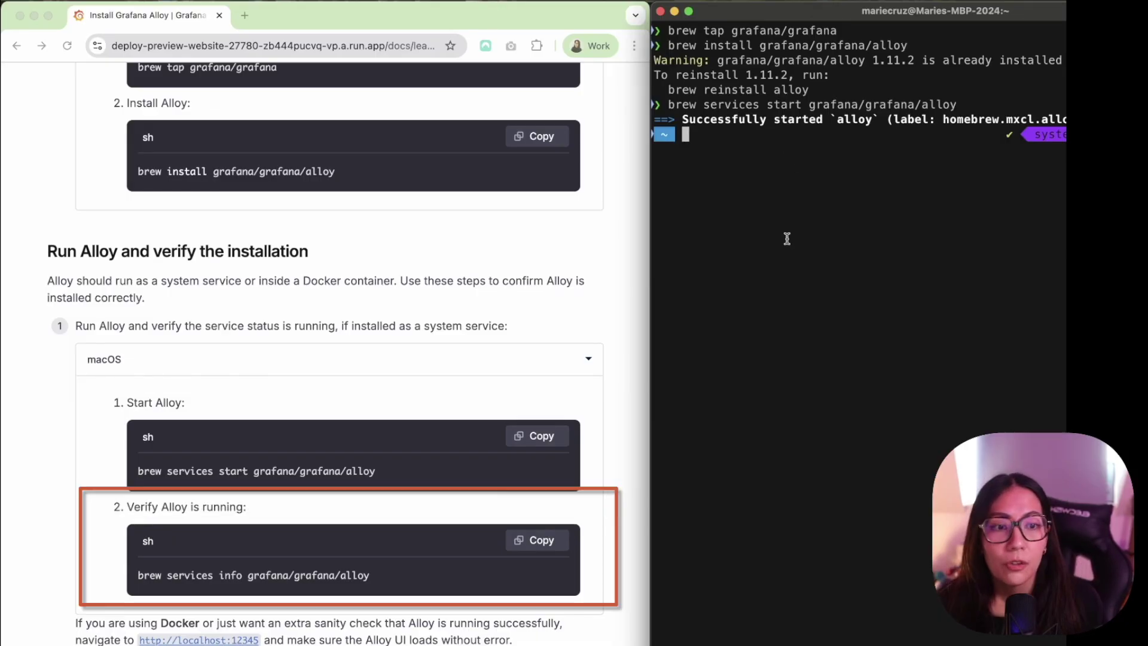
pyautogui.press('super+v')
pyautogui.press('Return')
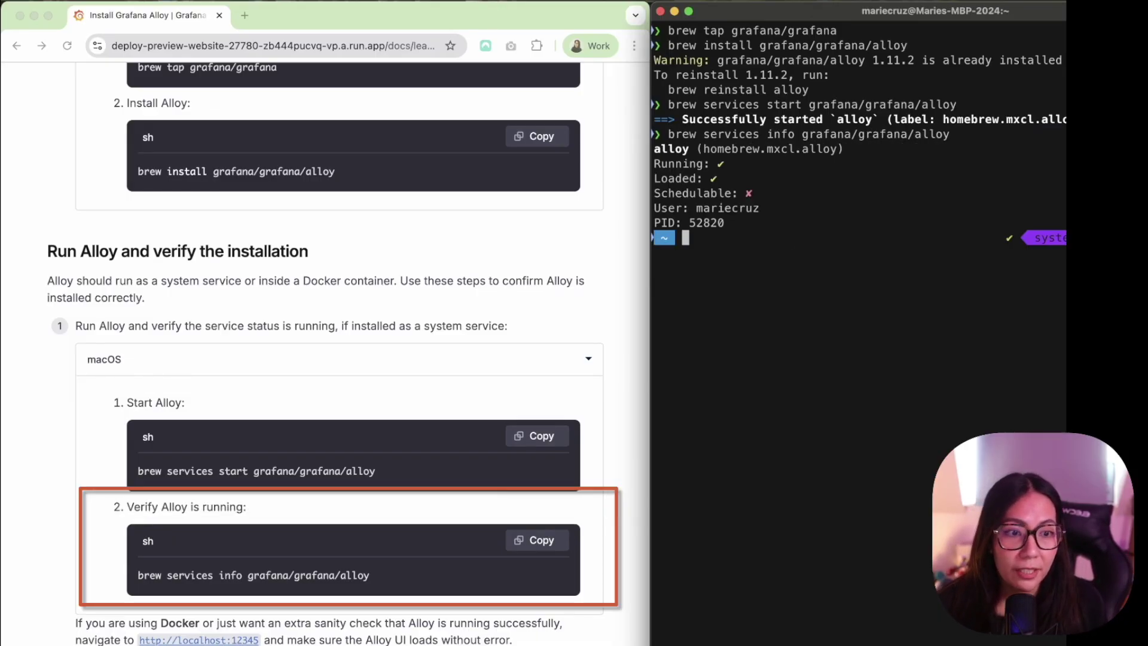
pyautogui.press('super+Tab')
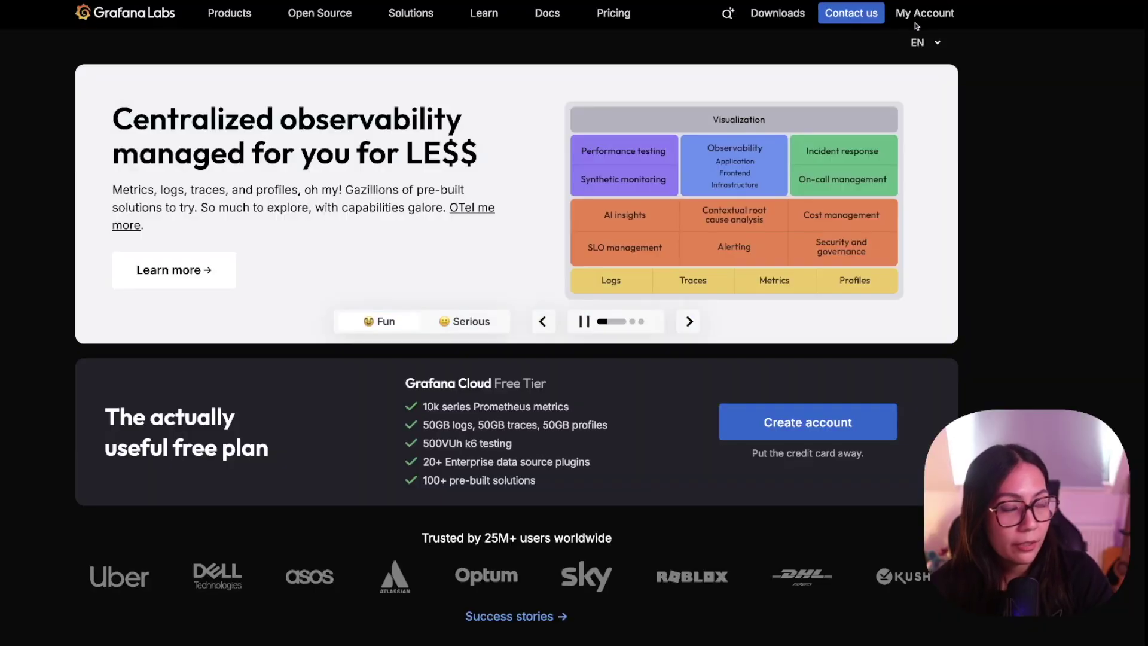
# - Go from the Grafana Cloud portal to the stack's Details, then Tempo's Send Traces page
pyautogui.click(921, 21)
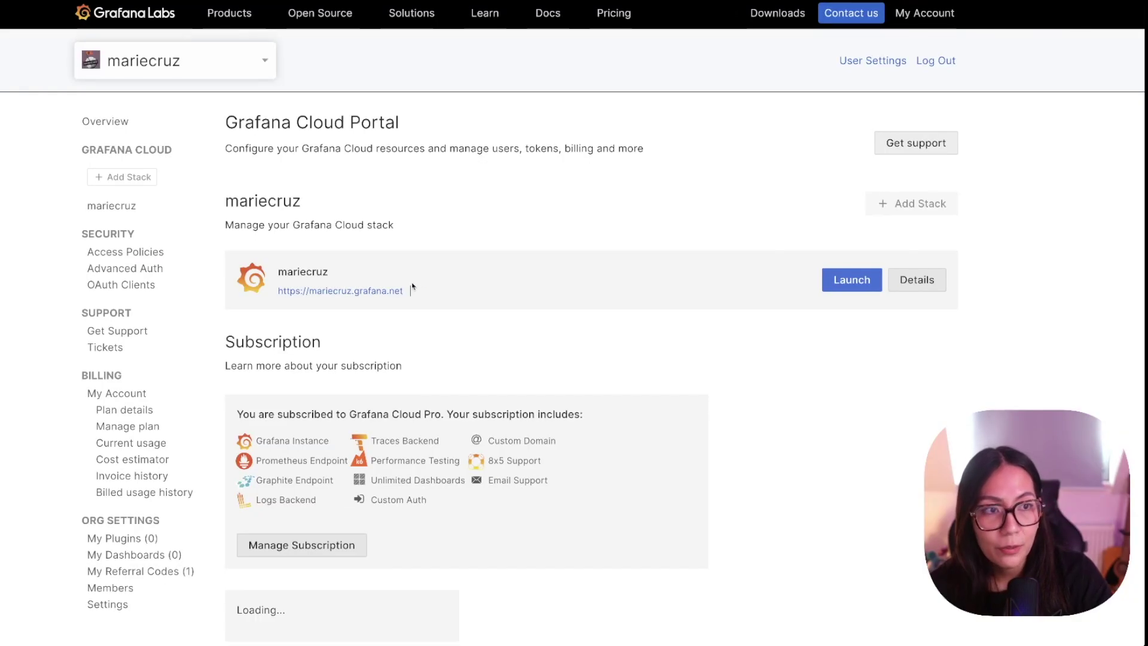
pyautogui.click(917, 281)
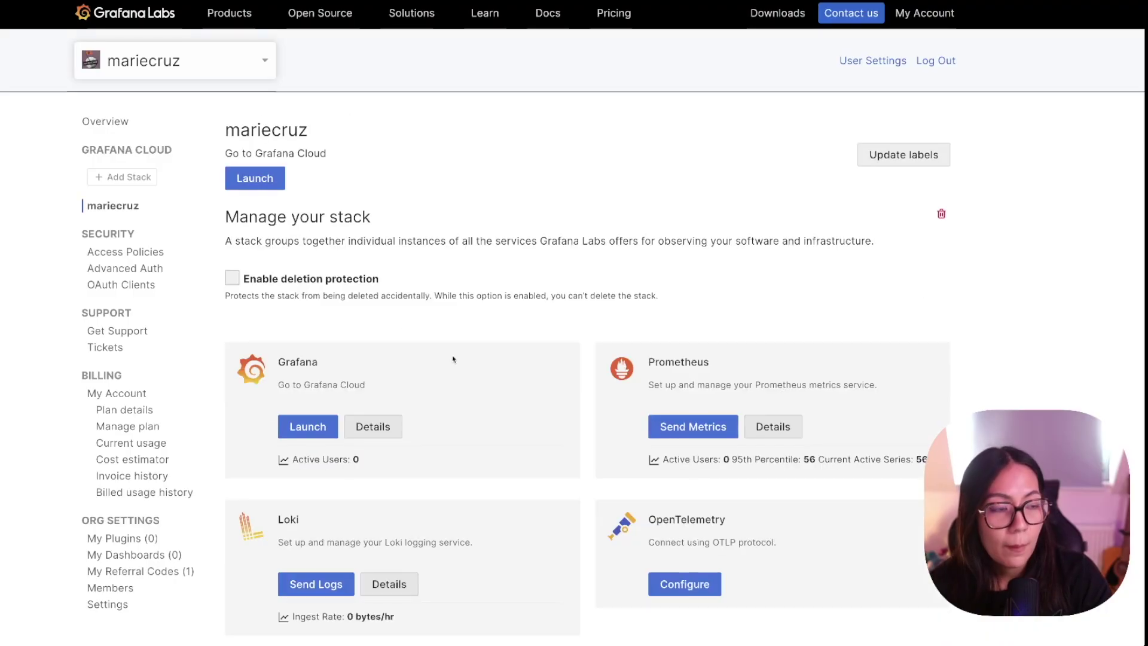
pyautogui.scroll(-2, 457, 364)
pyautogui.scroll(-4, 457, 363)
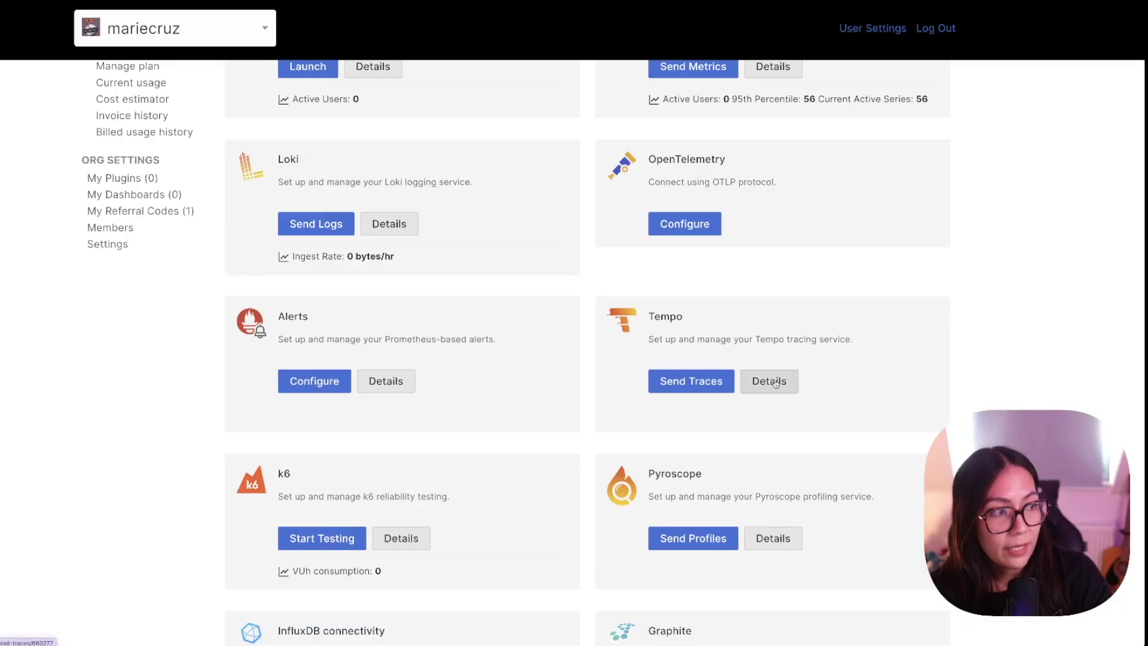
pyautogui.click(702, 387)
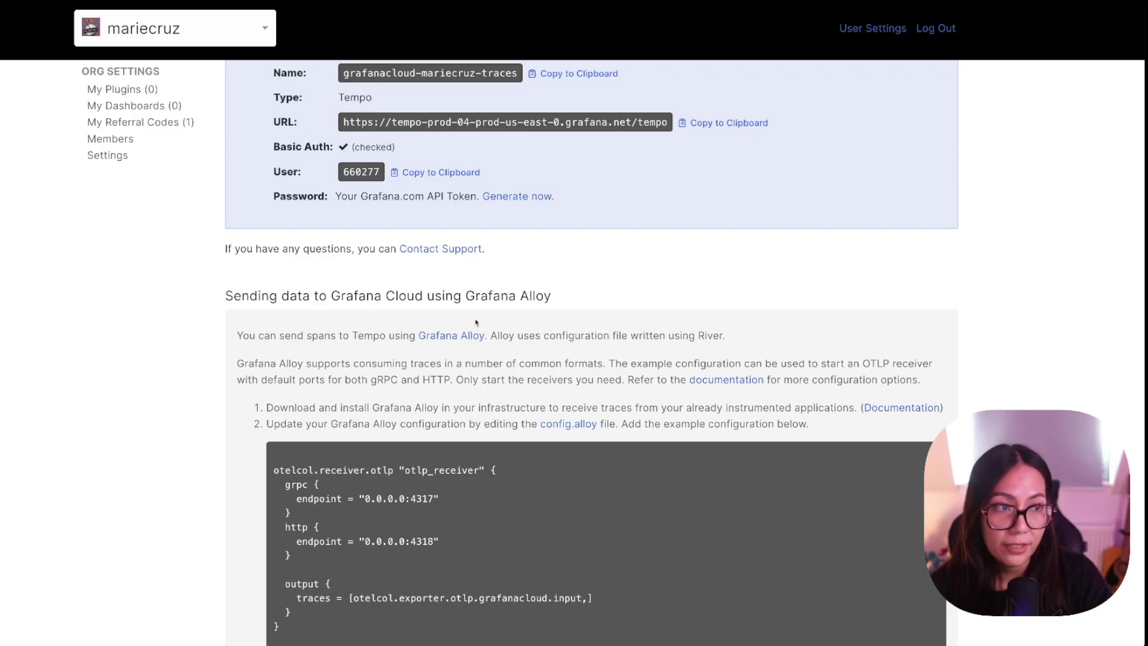
# - Scroll to the example Alloy config, then follow the config.alloy link to the Configure Alloy docs
pyautogui.scroll(-4, 532, 381)
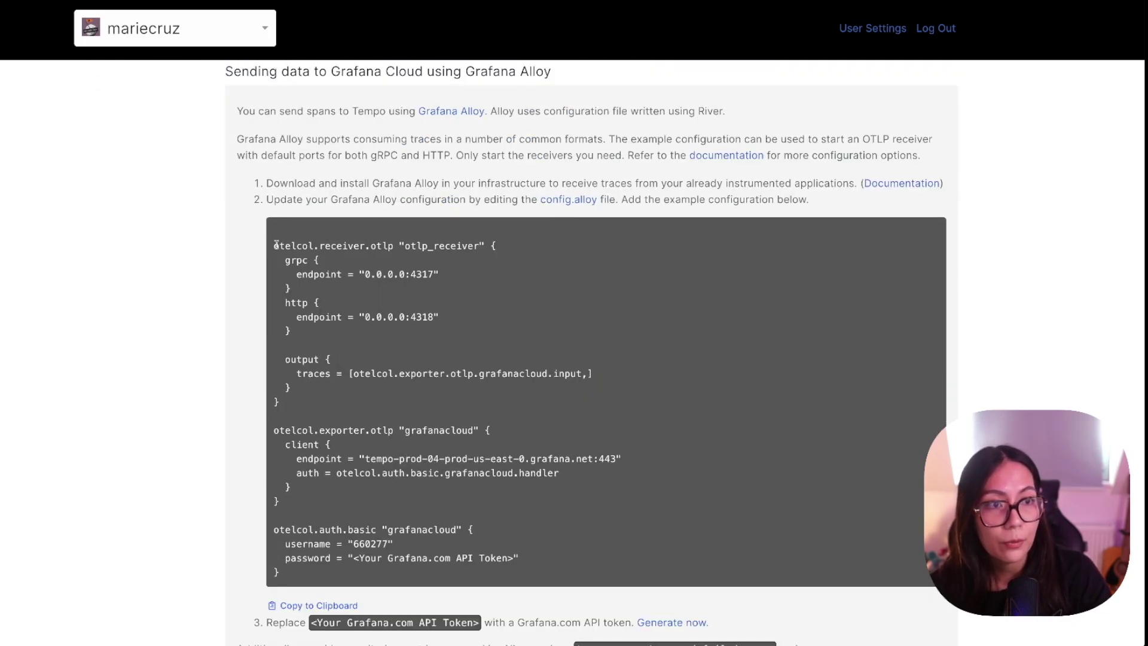
pyautogui.moveTo(275, 246); pyautogui.dragTo(500, 516)
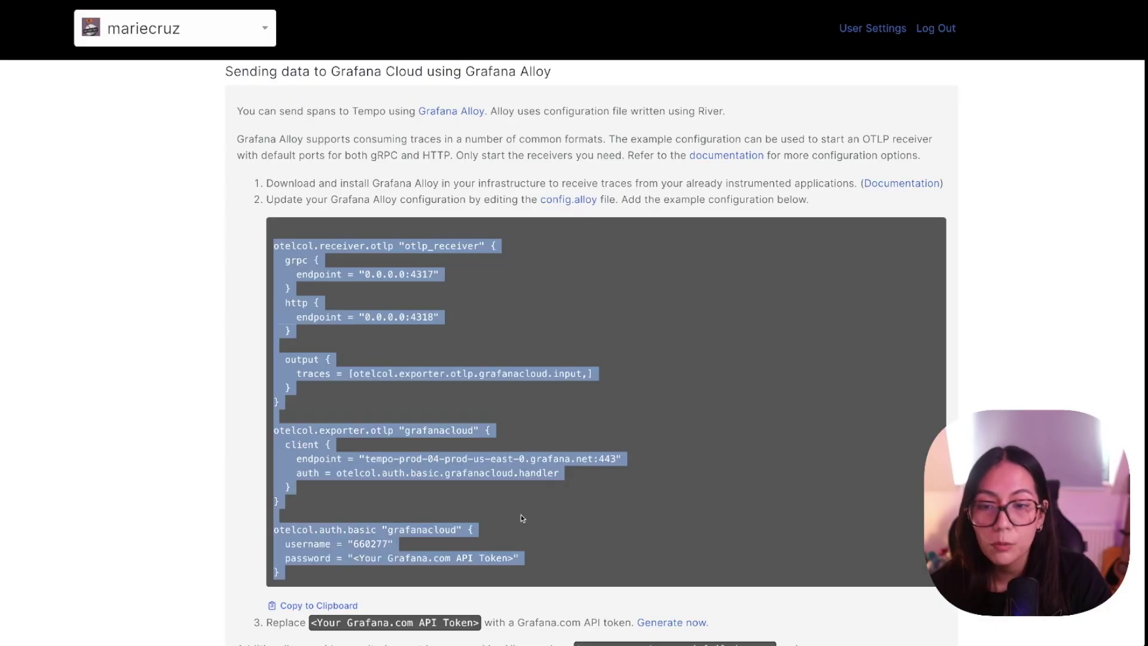
pyautogui.click(211, 376)
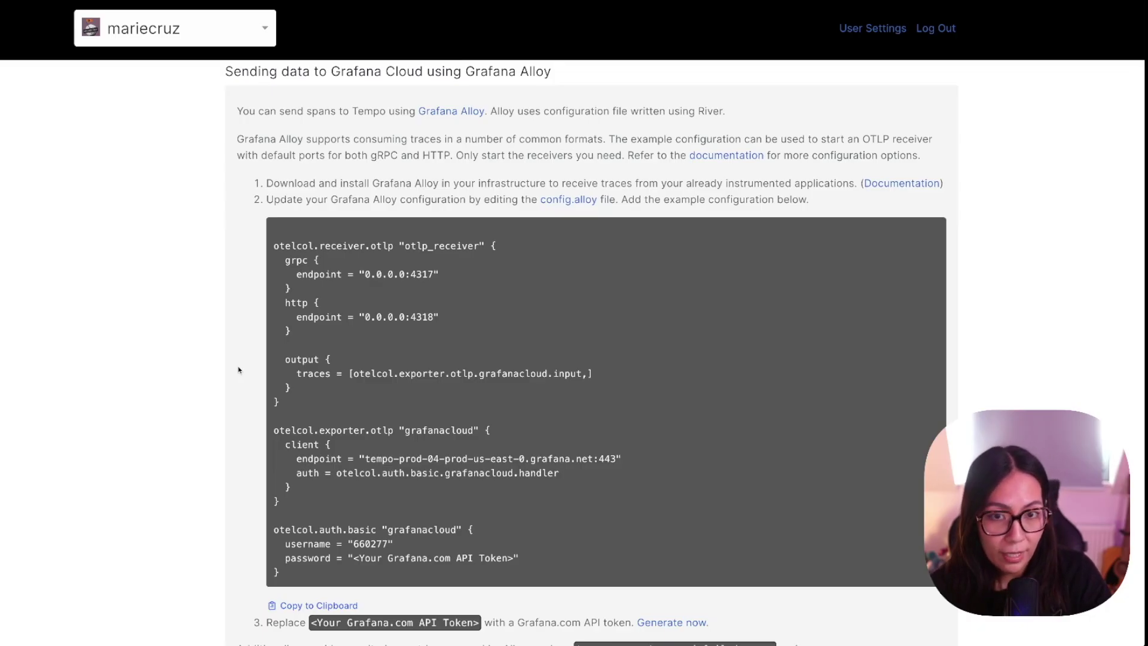
pyautogui.click(569, 200)
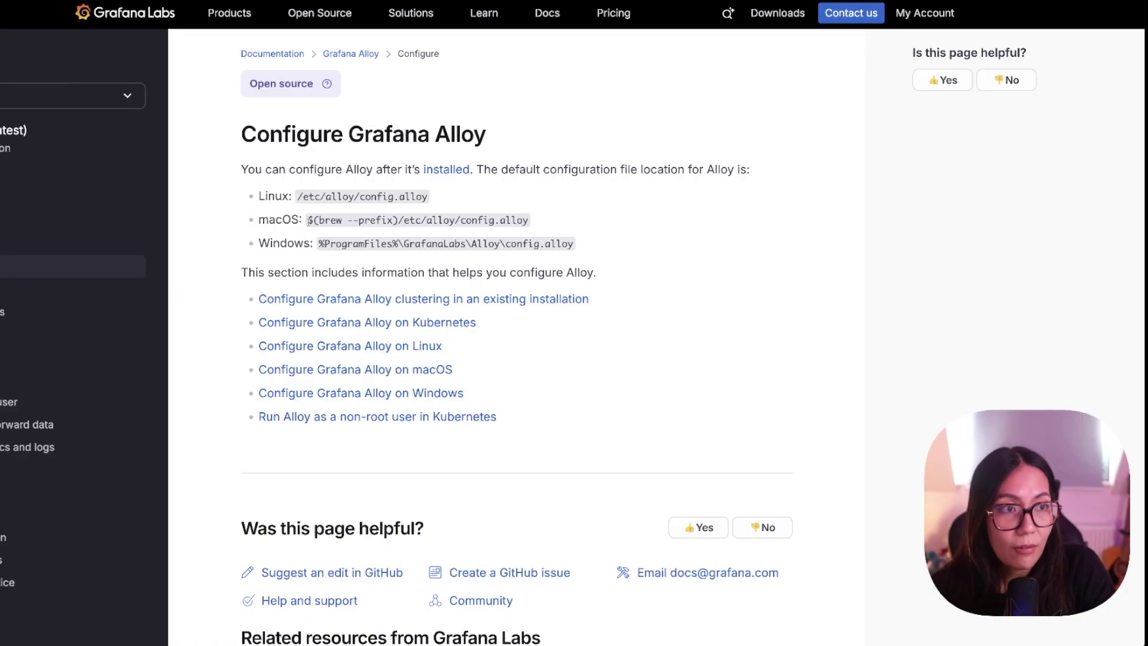
pyautogui.moveTo(309, 220); pyautogui.dragTo(541, 233)
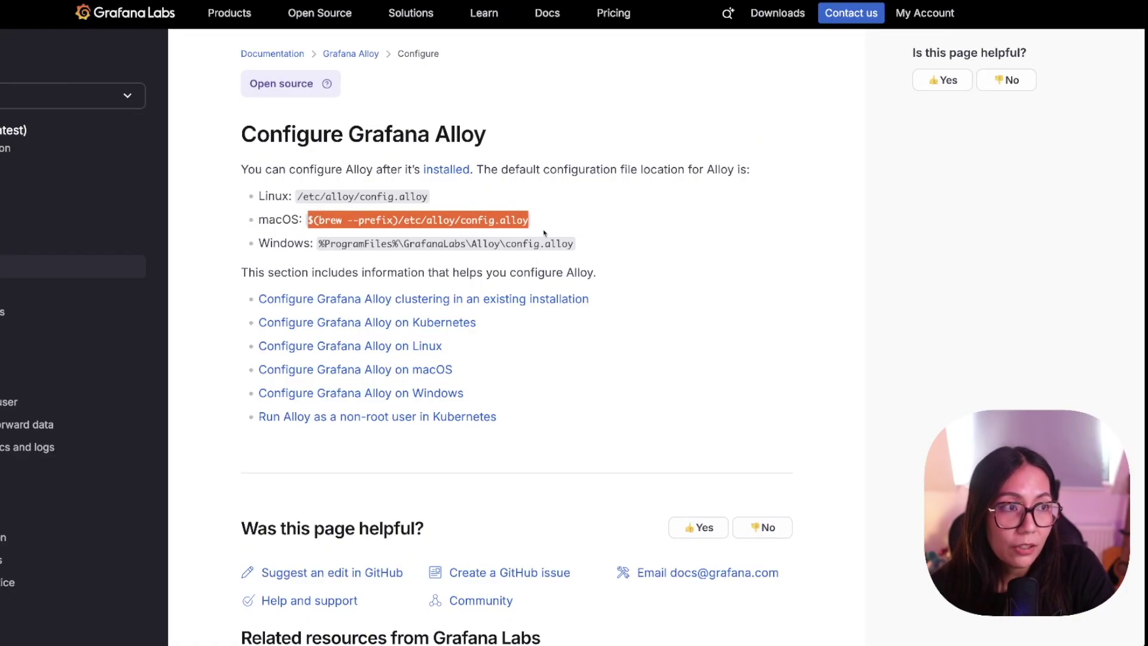
pyautogui.click(291, 192)
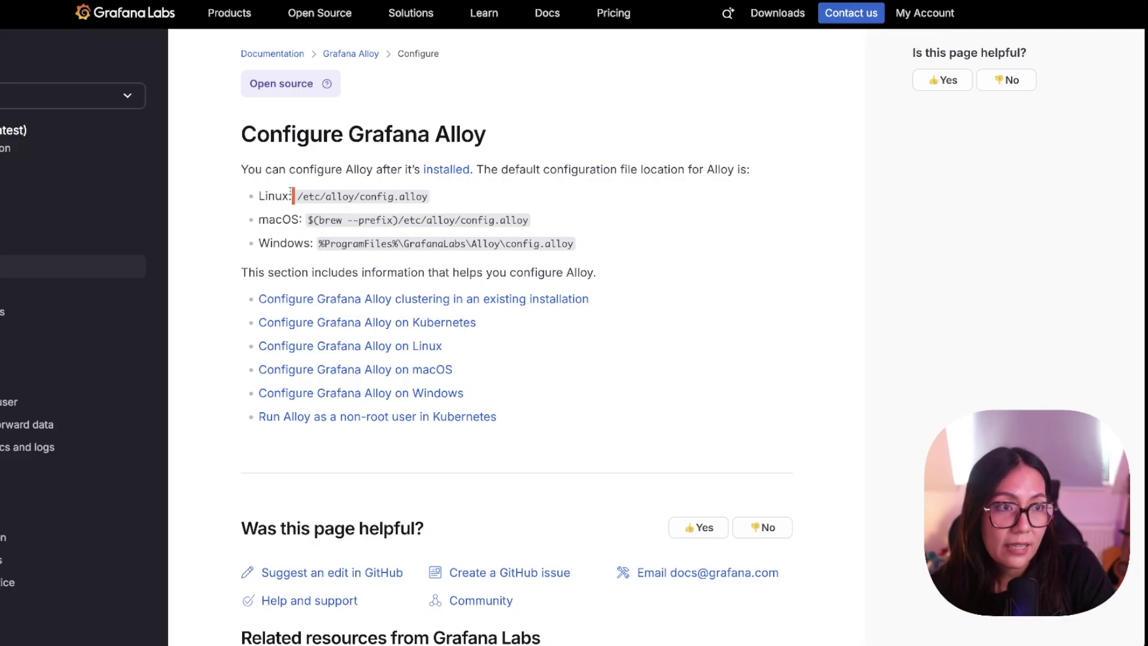
pyautogui.doubleClick(279, 245)
pyautogui.click(577, 129)
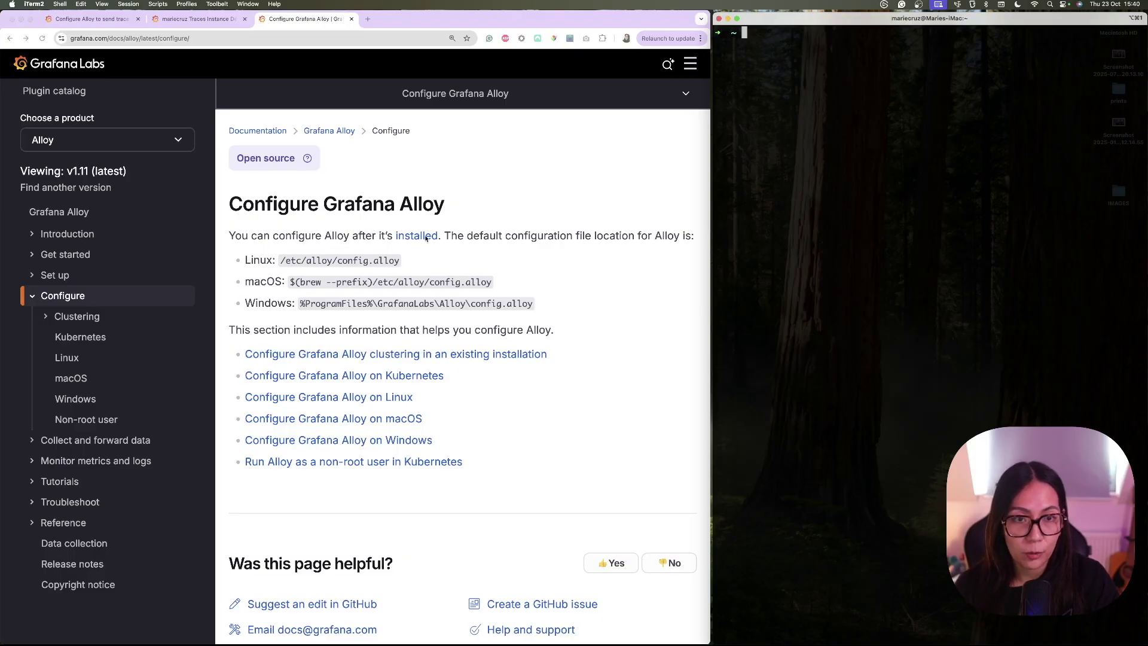
# - Copy the macOS config.alloy path from the docs and run code with that path in iTerm2
pyautogui.click(297, 282)
pyautogui.moveTo(290, 282); pyautogui.dragTo(491, 278)
pyautogui.press('super+c')
pyautogui.press('super+Tab')
pyautogui.write('c')
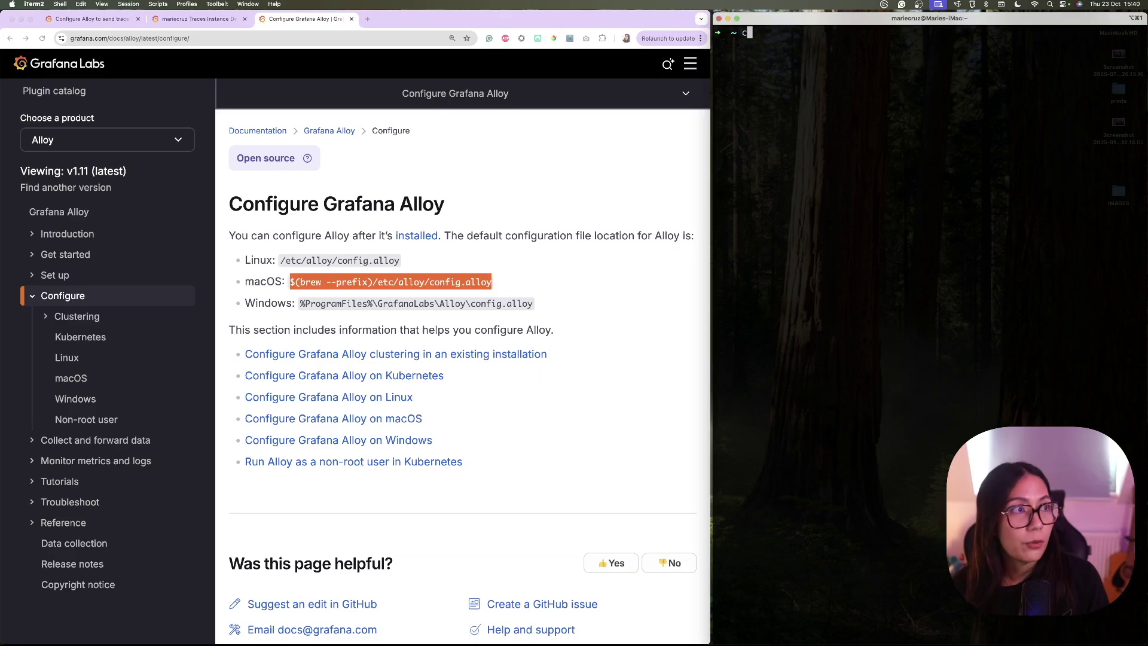
pyautogui.write('ode')
pyautogui.press('super+v')
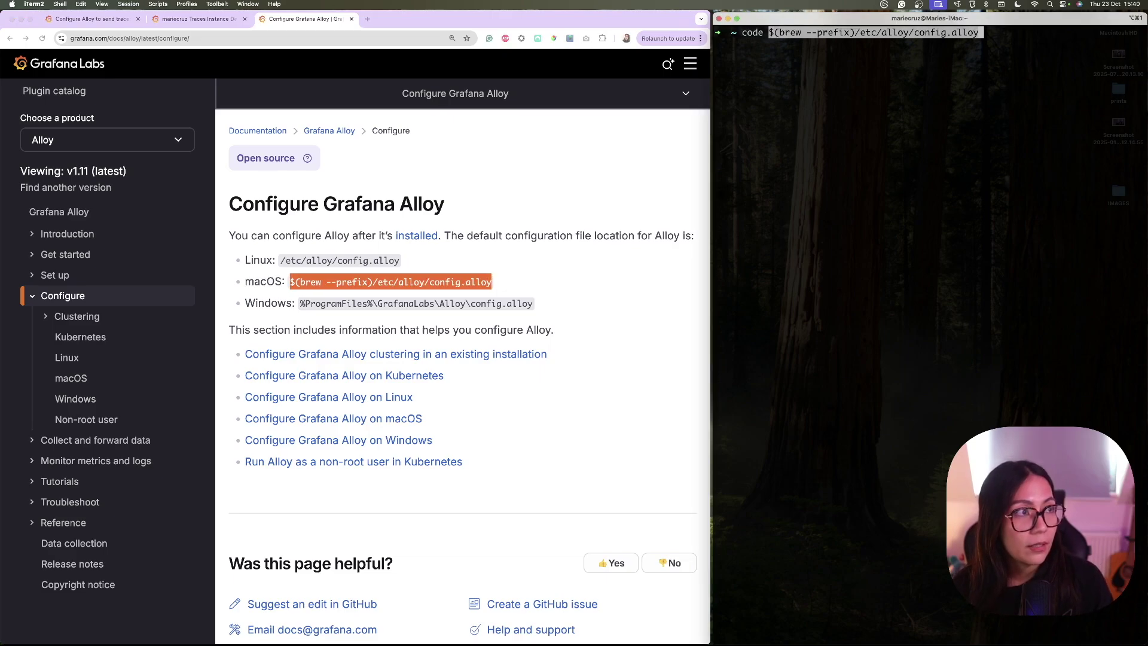
pyautogui.press('Return')
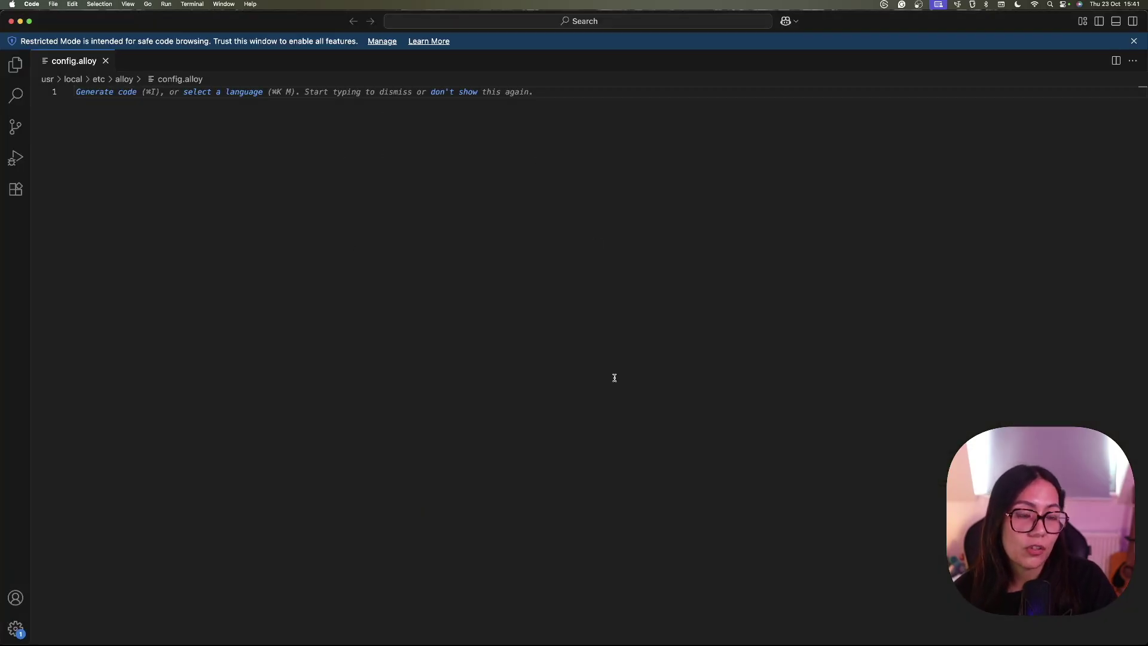
pyautogui.press('super+Tab')
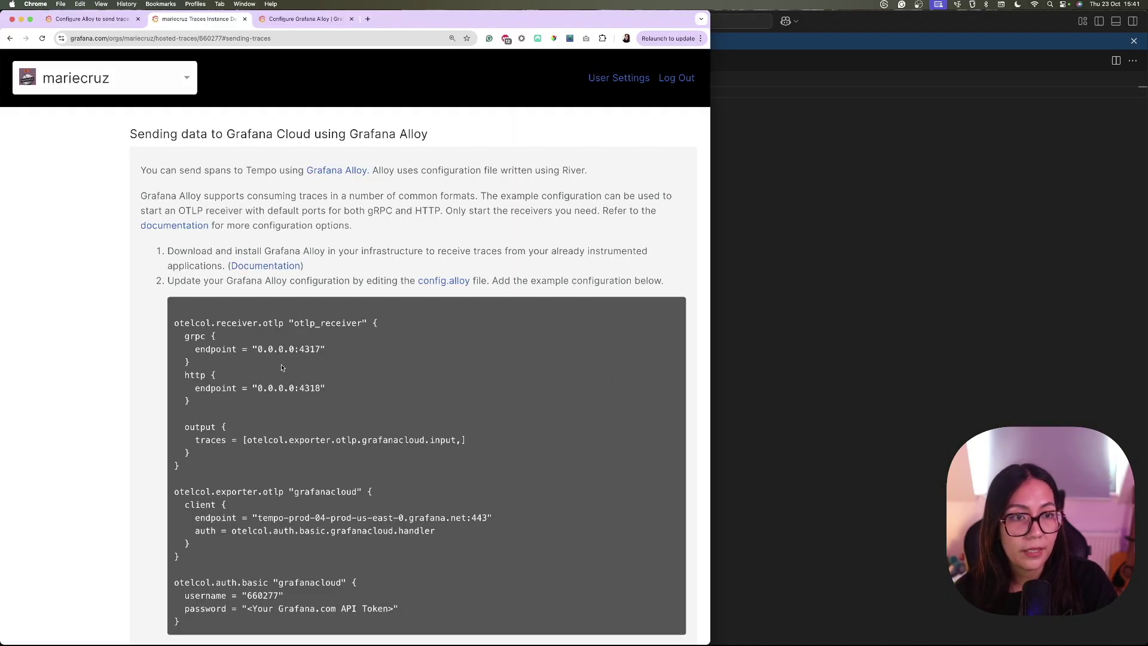
# - Paste Grafana Cloud's example Alloy config into config.alloy in VS Code and save it
pyautogui.scroll(-2, 201, 285)
pyautogui.moveTo(174, 280); pyautogui.dragTo(351, 586)
pyautogui.press('super+c')
pyautogui.press('super+Tab')
pyautogui.press('super+v')
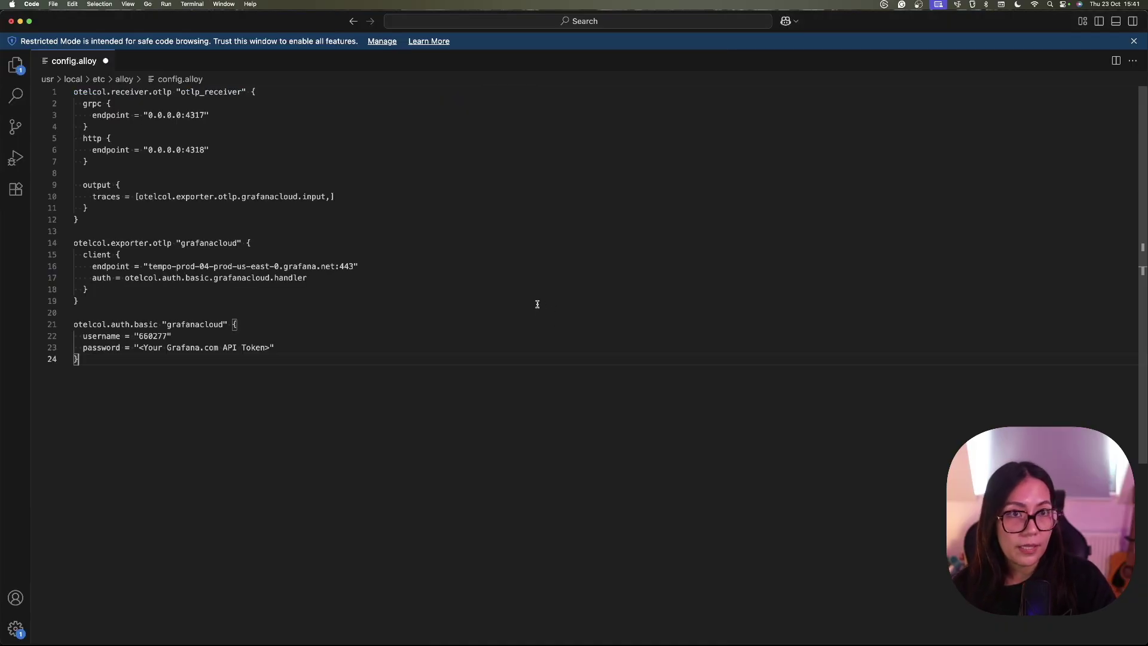
pyautogui.press('super+s')
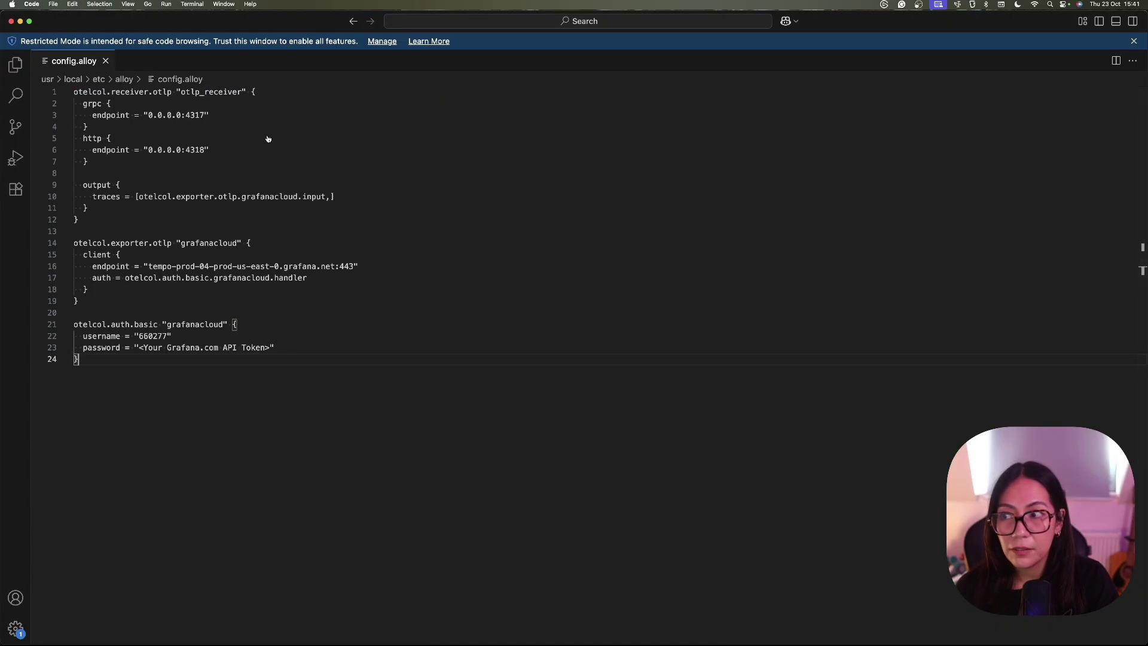
pyautogui.press('super+Tab')
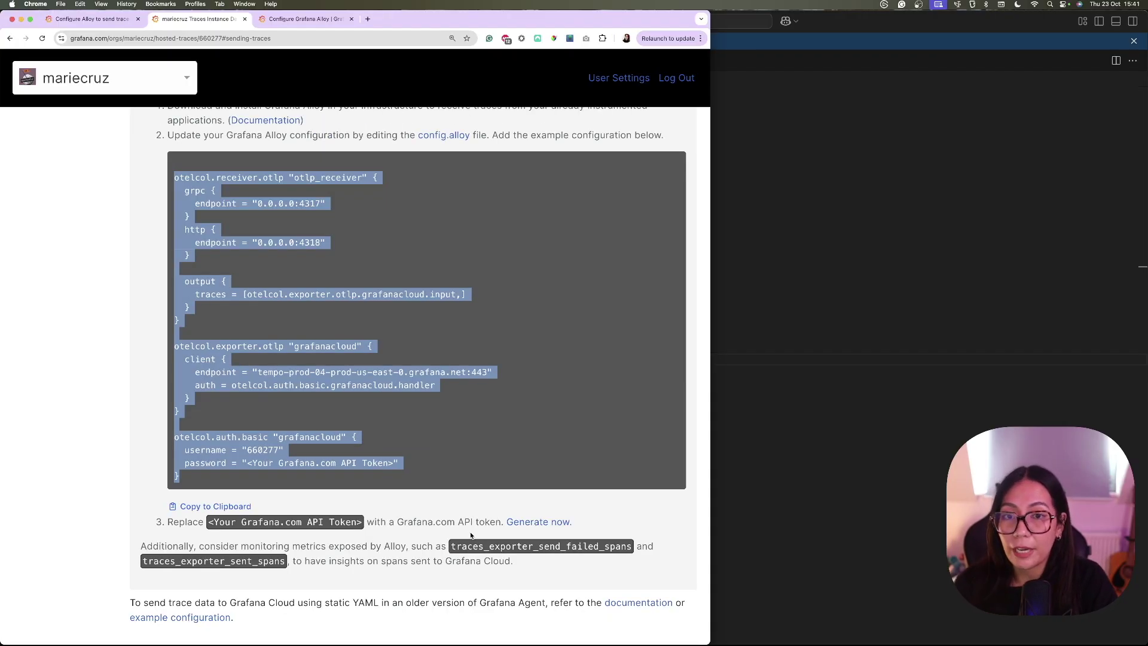
# - Create a traces-demo API token expiring October 24 and copy it
pyautogui.click(529, 522)
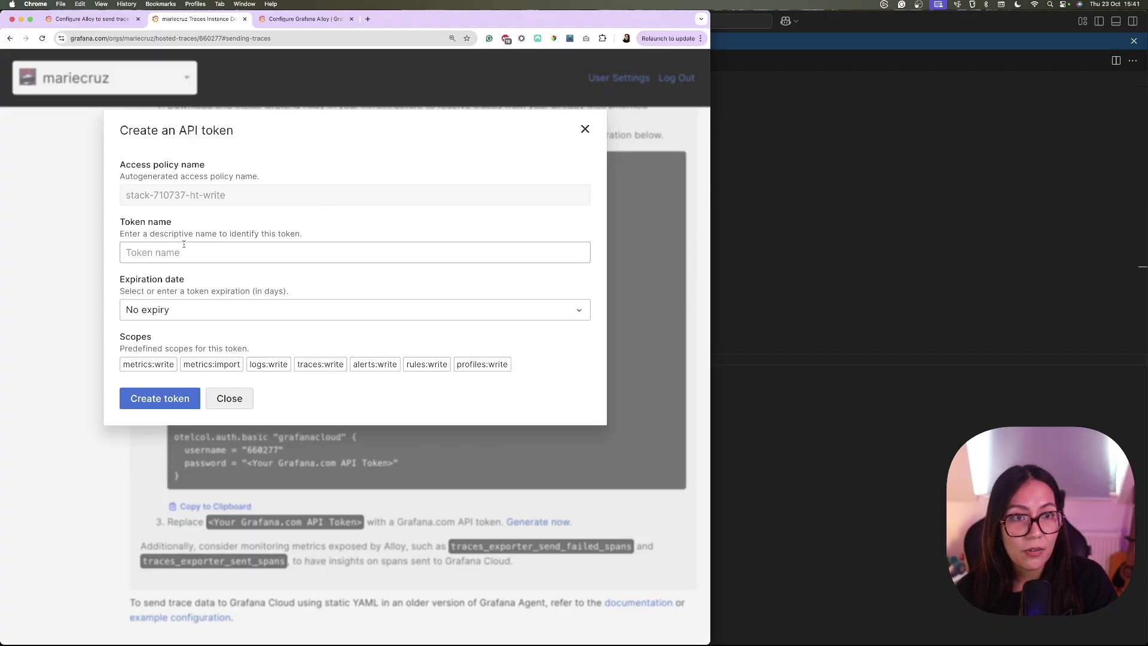
pyautogui.click(184, 244)
pyautogui.write('marie-tr')
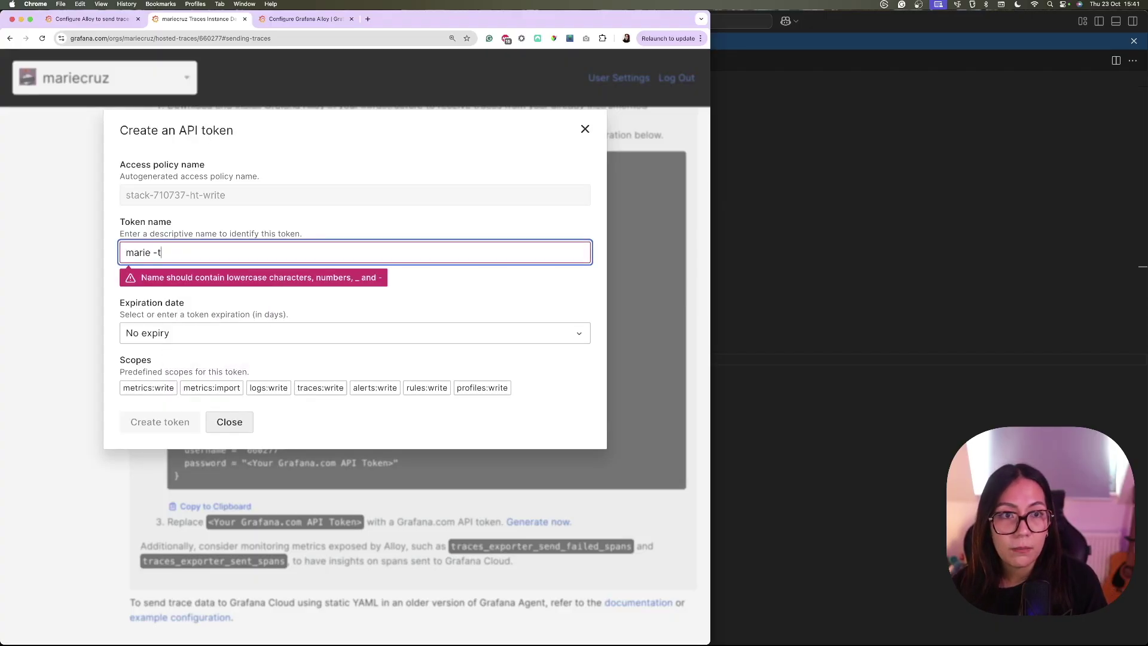
pyautogui.write('aces-demo')
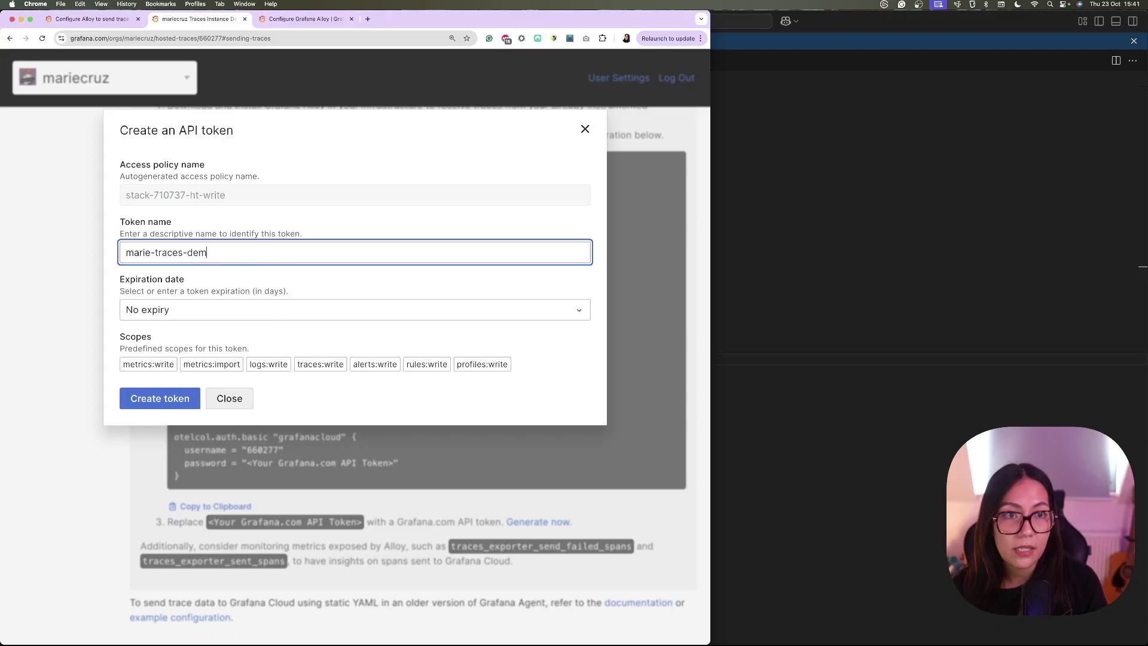
pyautogui.click(209, 310)
pyautogui.click(203, 485)
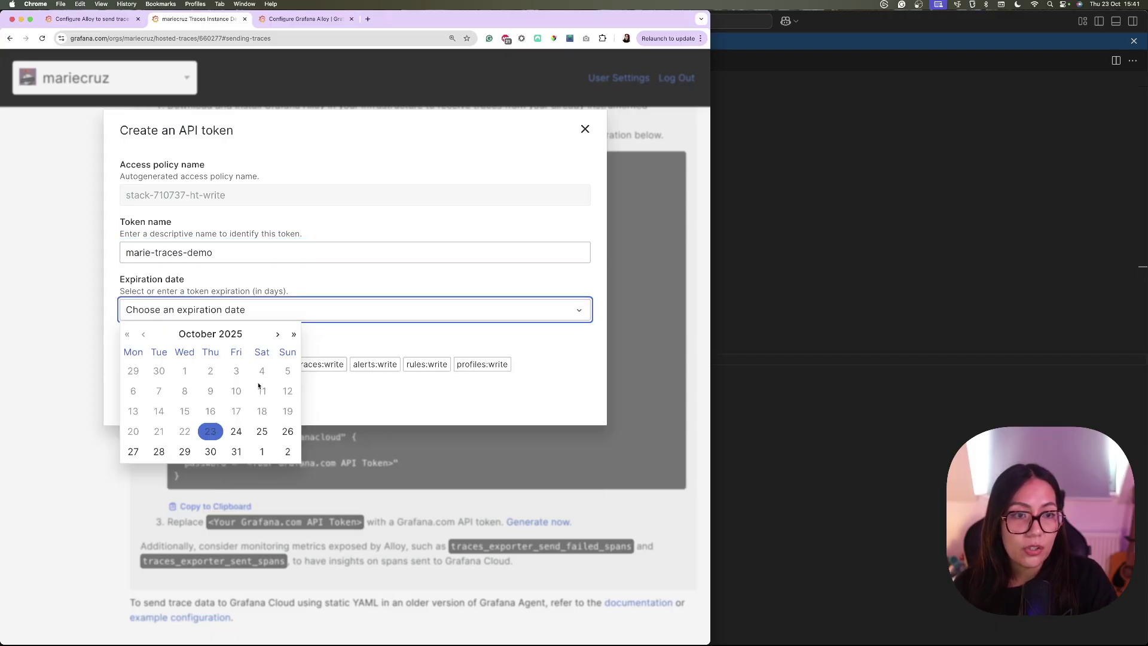
pyautogui.click(237, 431)
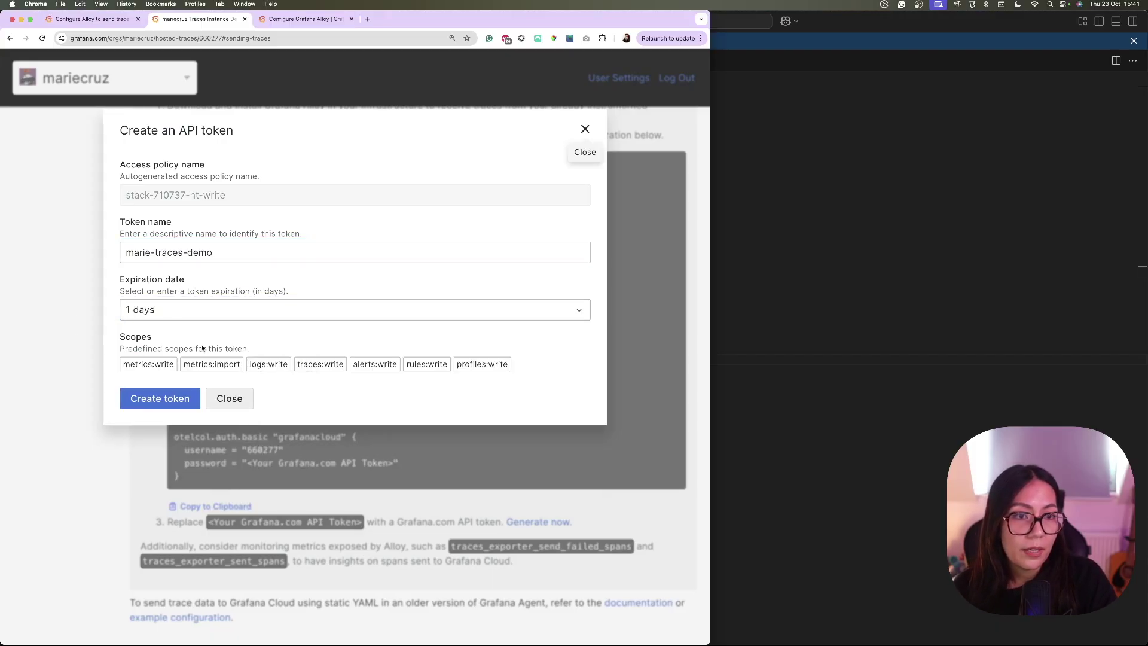
pyautogui.click(171, 398)
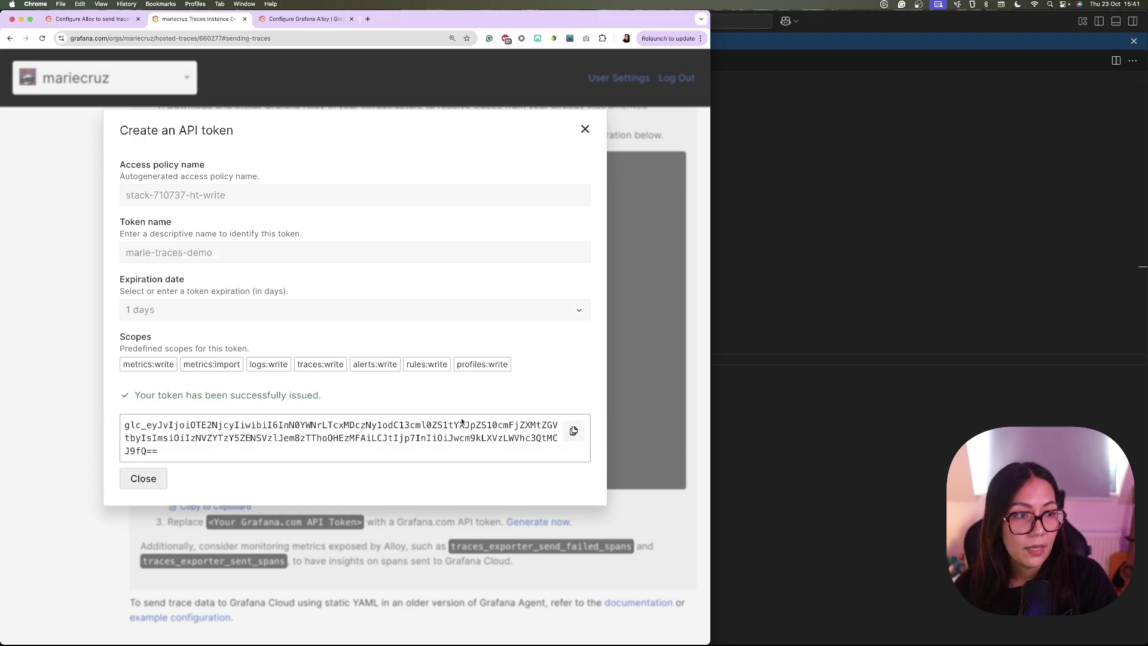
pyautogui.click(574, 430)
# - Replace the password placeholder in config.alloy with the pasted Grafana Cloud API token, then fold the otelcol.auth.basic block
pyautogui.click(146, 479)
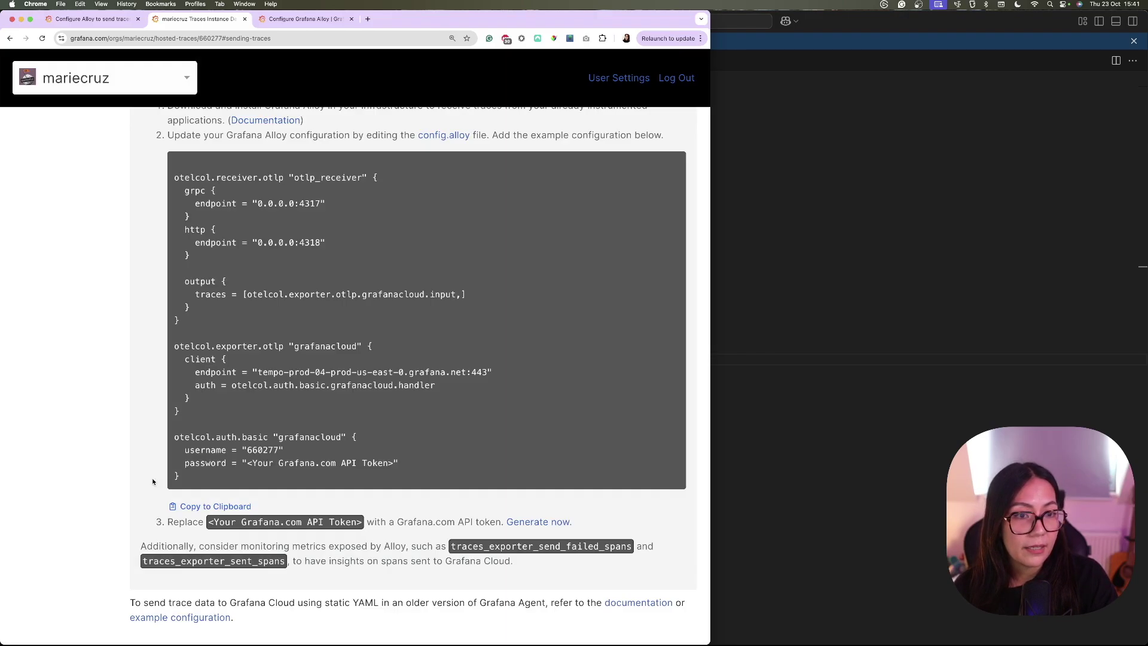
pyautogui.click(830, 286)
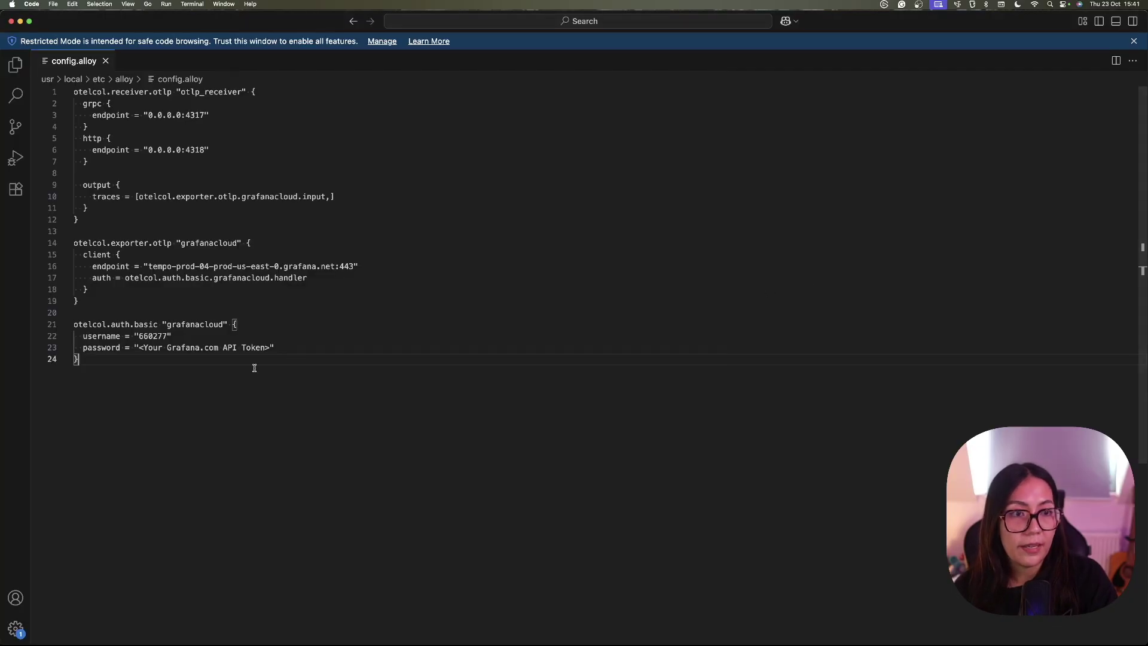
pyautogui.moveTo(139, 347); pyautogui.dragTo(270, 345)
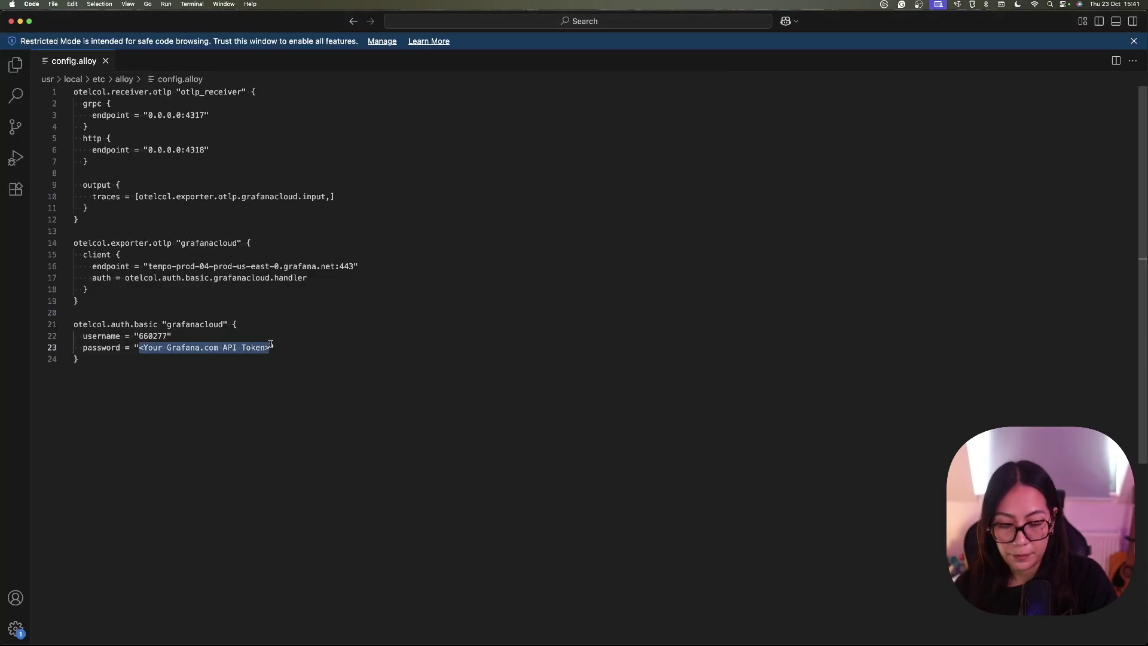
pyautogui.press('super+v')
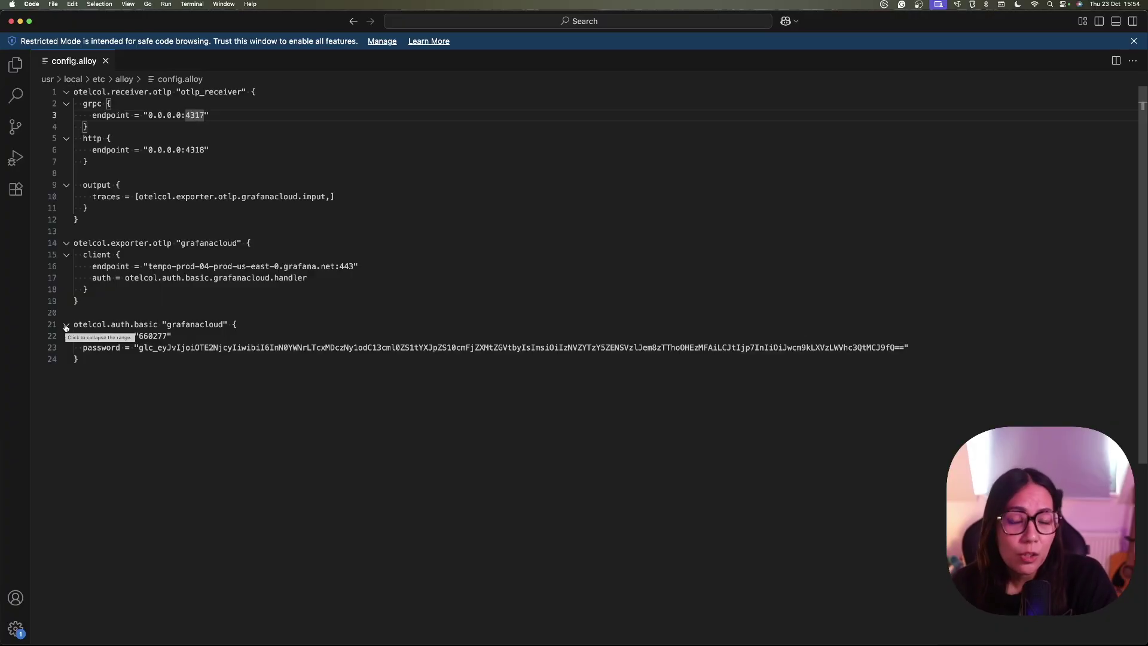
pyautogui.click(66, 326)
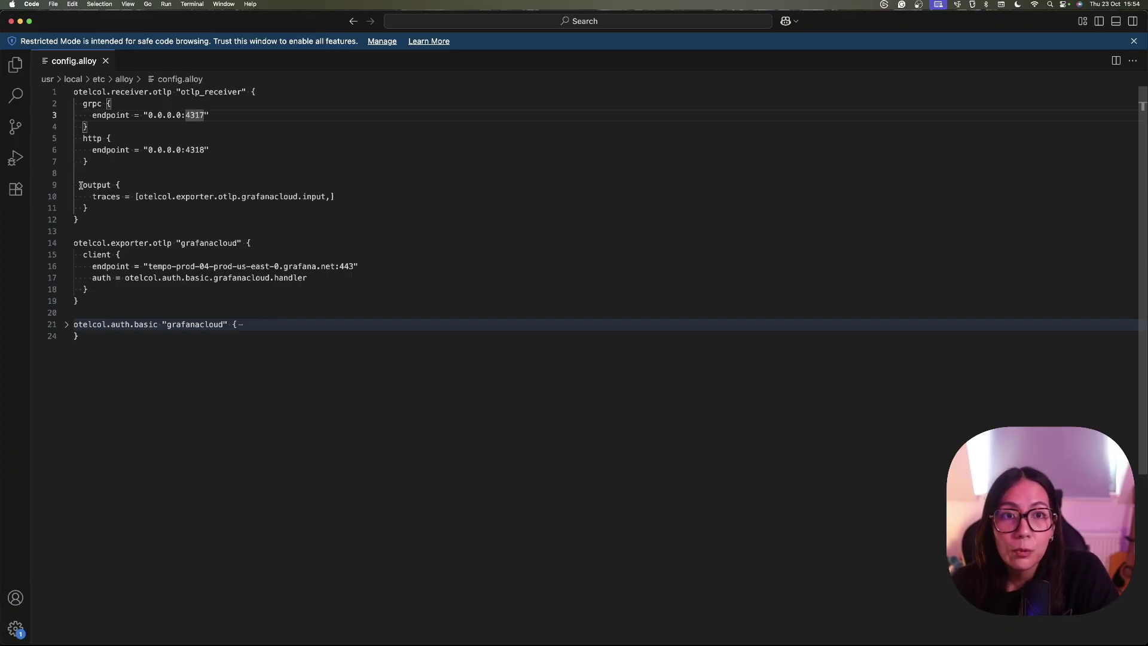
pyautogui.moveTo(81, 186); pyautogui.dragTo(135, 209)
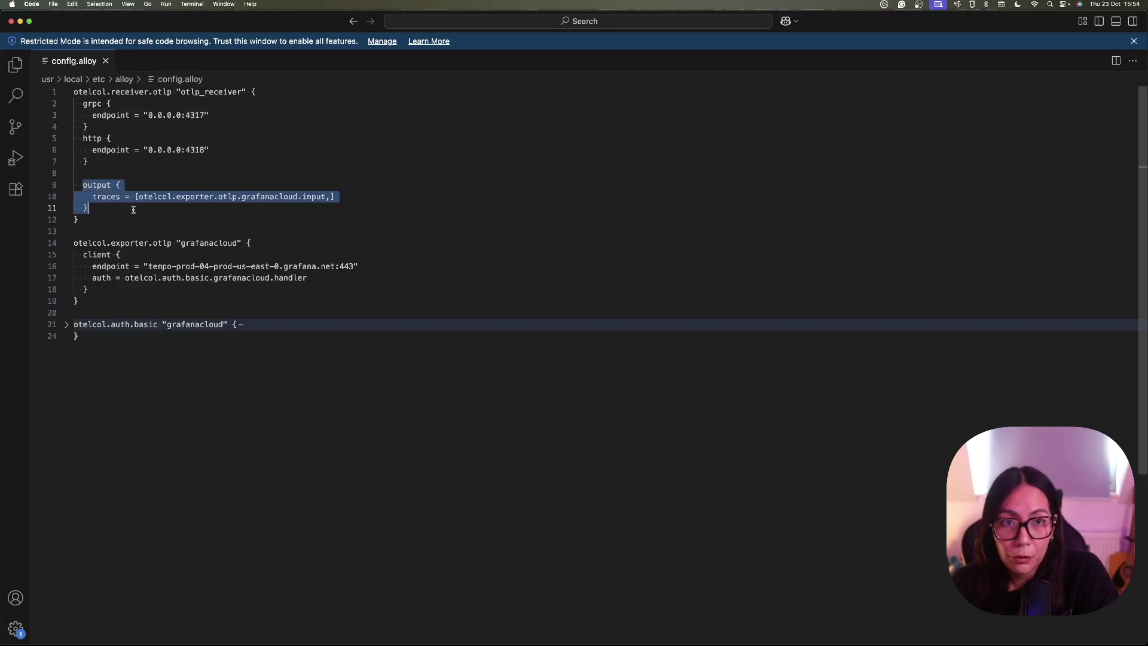
pyautogui.doubleClick(252, 197)
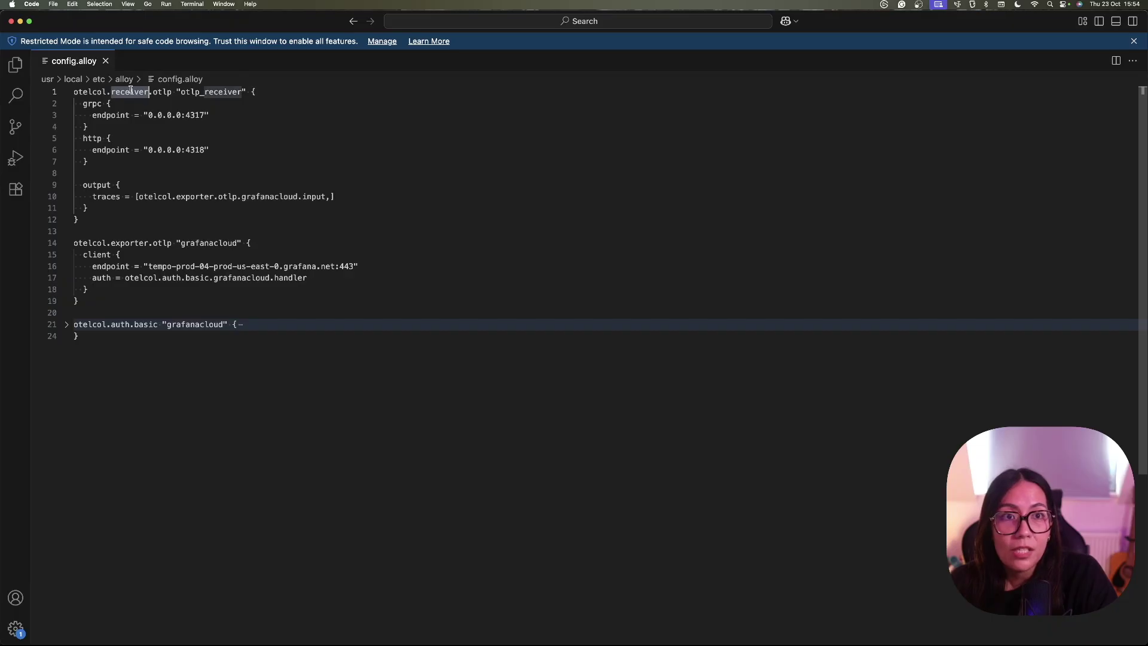
pyautogui.moveTo(75, 254); pyautogui.dragTo(333, 276)
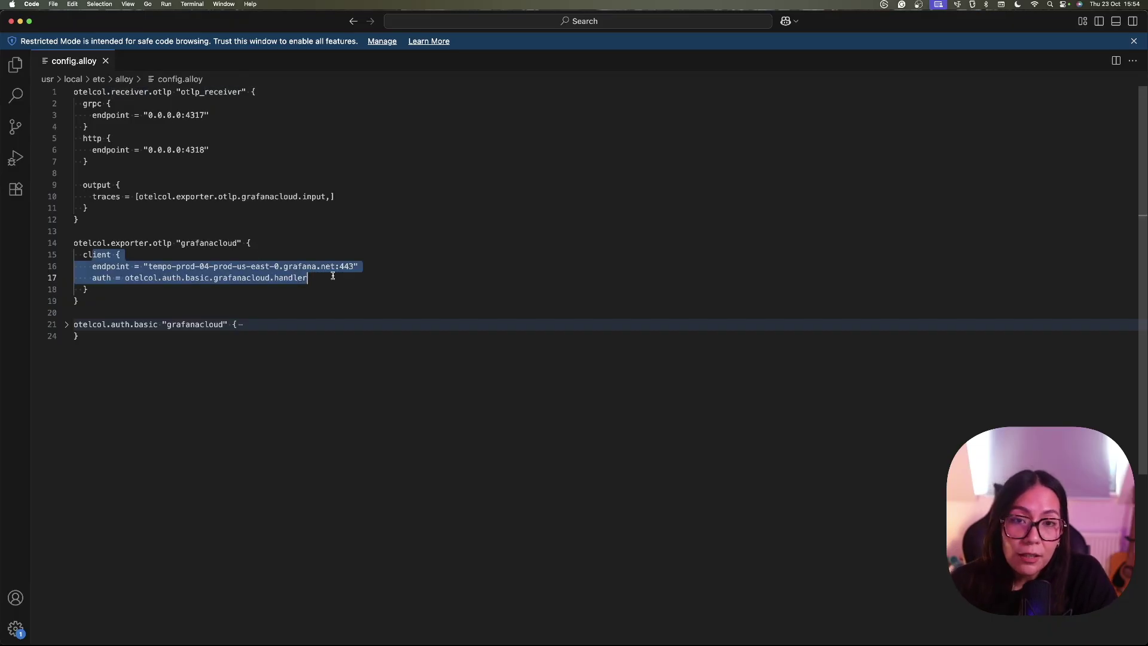
pyautogui.click(66, 325)
pyautogui.click(67, 326)
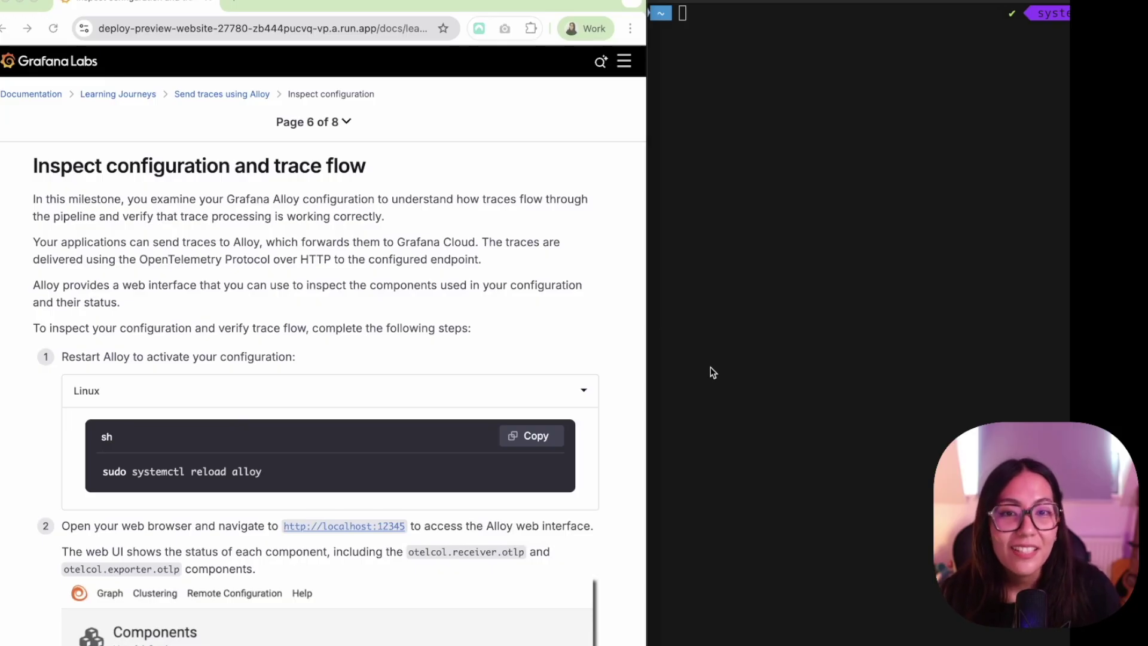
# - Copy the macOS 'brew services restart grafana/grafana/alloy' command from the docs and run it in Terminal
pyautogui.click(580, 391)
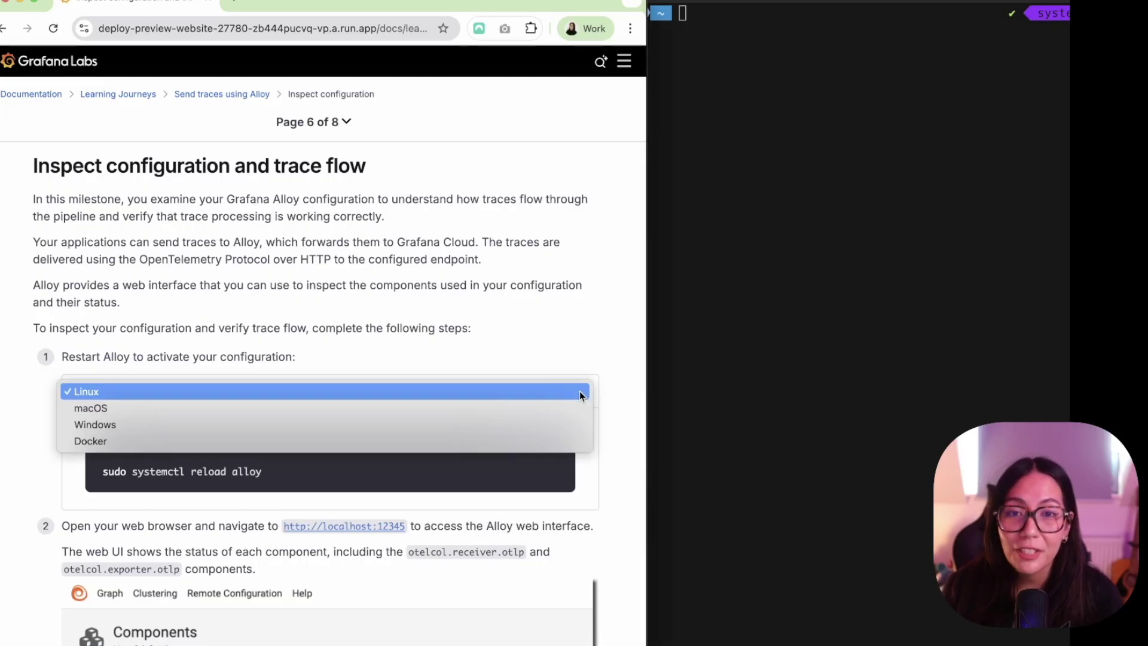
pyautogui.click(517, 409)
pyautogui.click(531, 438)
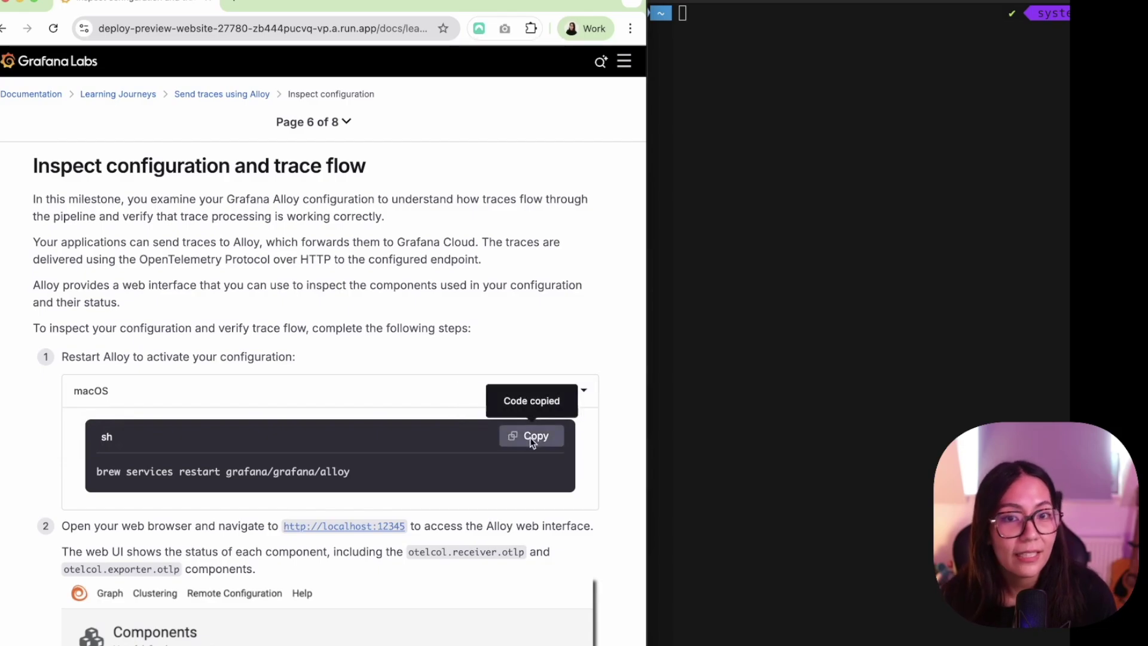
pyautogui.press('super+Tab')
pyautogui.press('super+v')
pyautogui.press('Return')
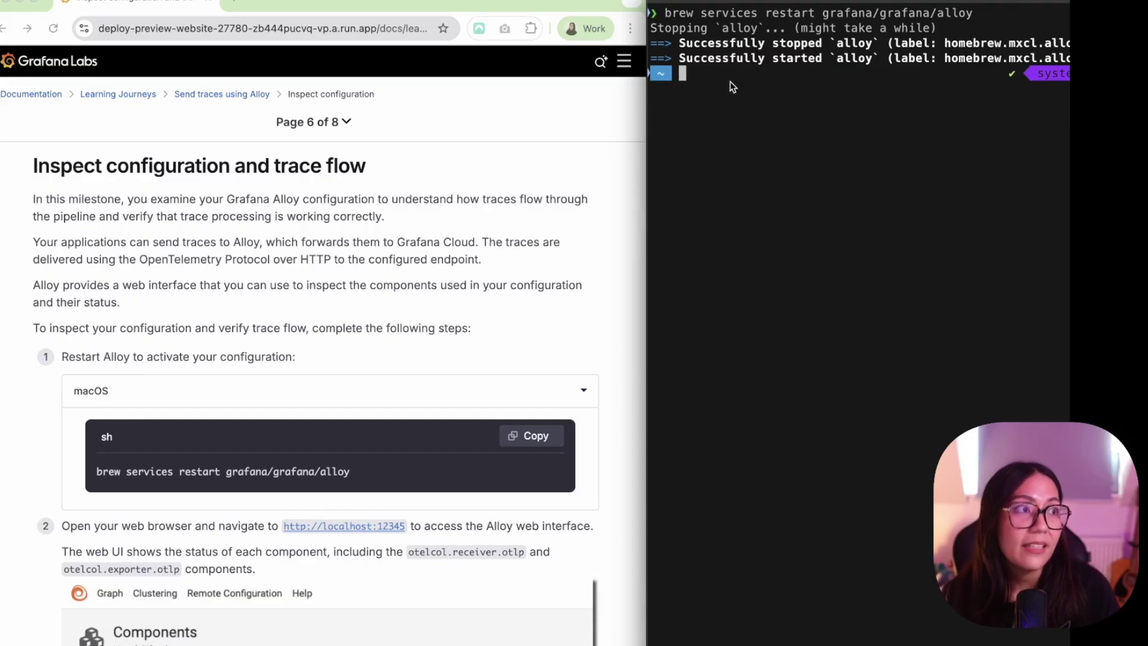
# - Open the Alloy UI at localhost:12345 and inspect the otelcol.auth.basic component's details
pyautogui.doubleClick(495, 5)
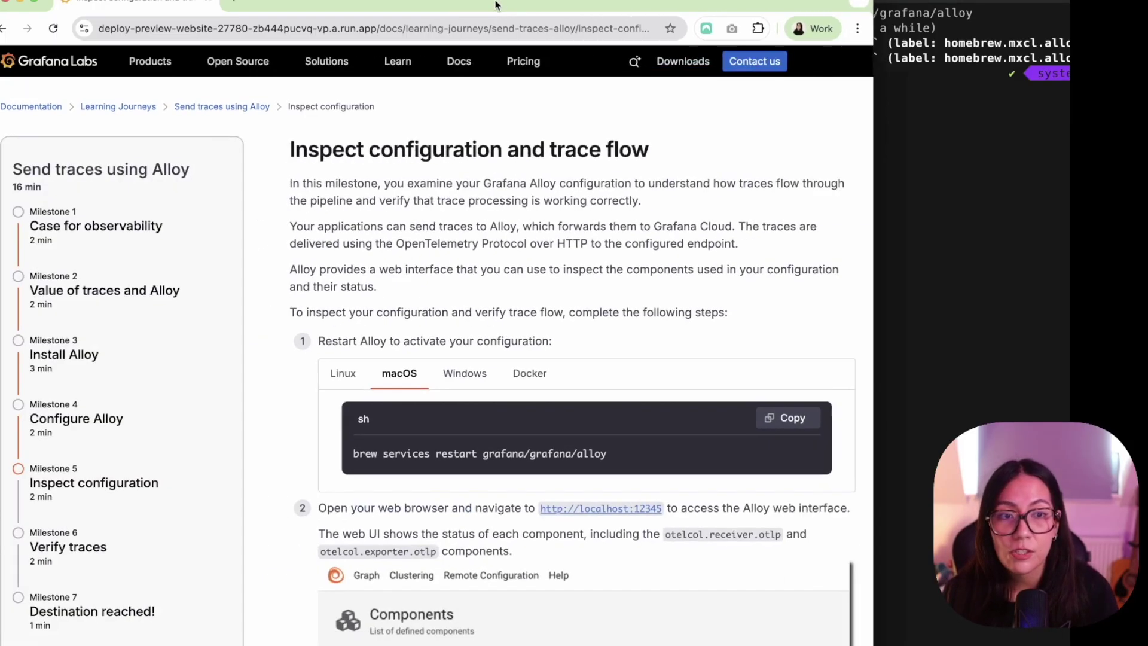
pyautogui.keyDown('super'); pyautogui.click(647, 509); pyautogui.keyUp('super')
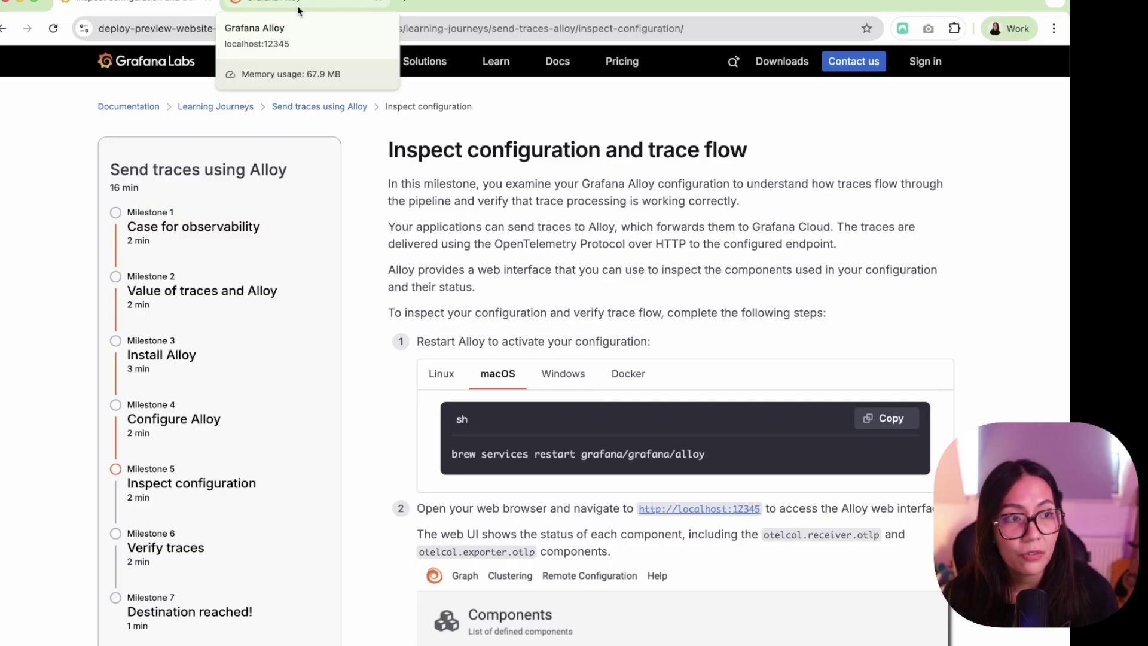
pyautogui.click(299, 11)
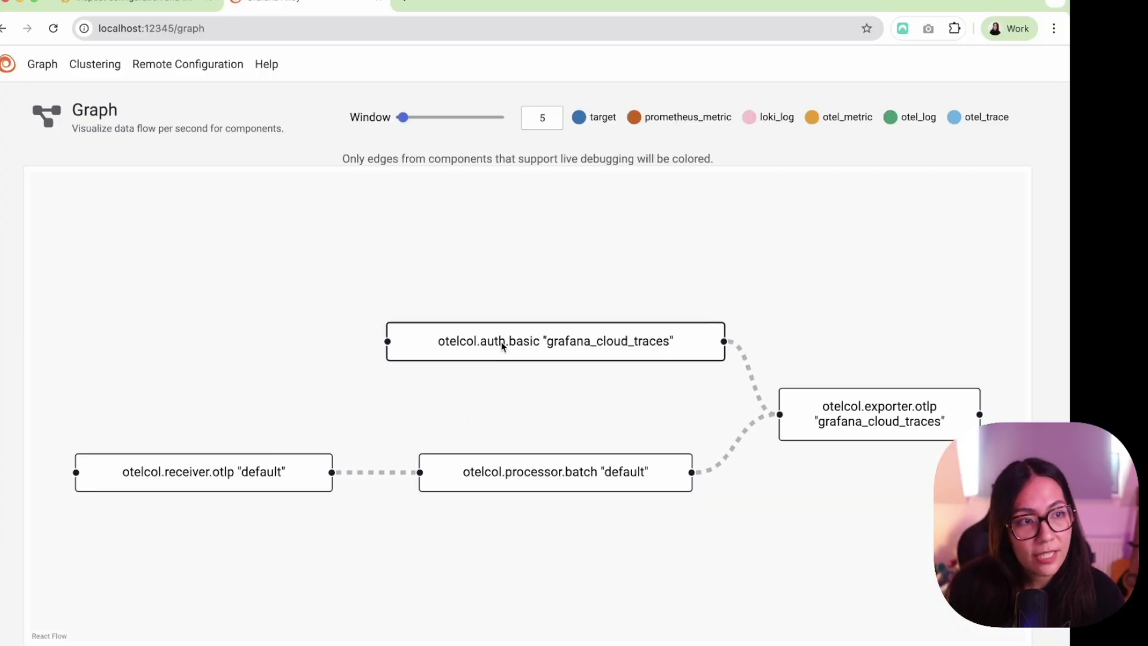
pyautogui.click(501, 344)
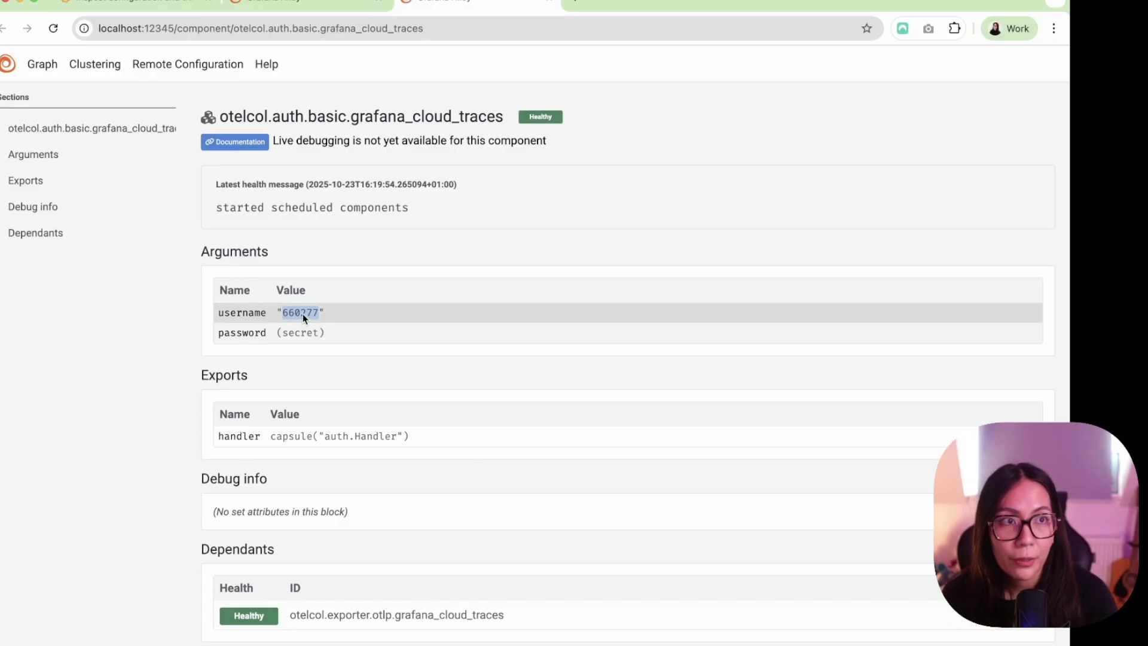
pyautogui.click(331, 317)
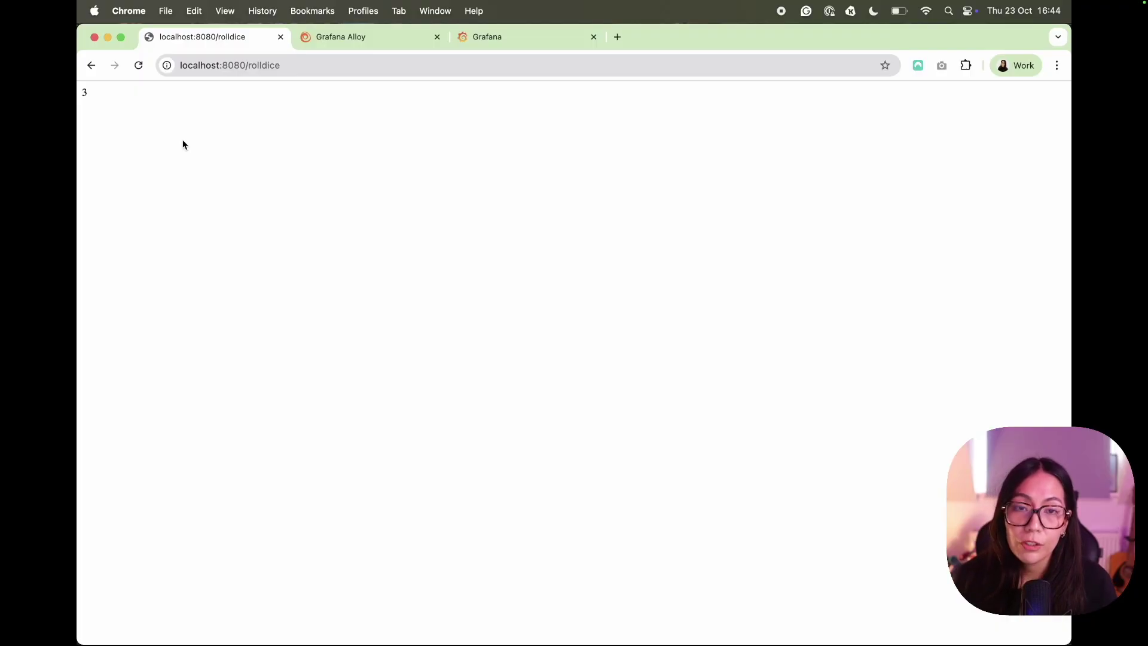
# - Reload localhost:8080/rolldice to generate traces, watch them flow in the Alloy graph, then switch to Grafana
pyautogui.press('super+r')
pyautogui.press('super+r')
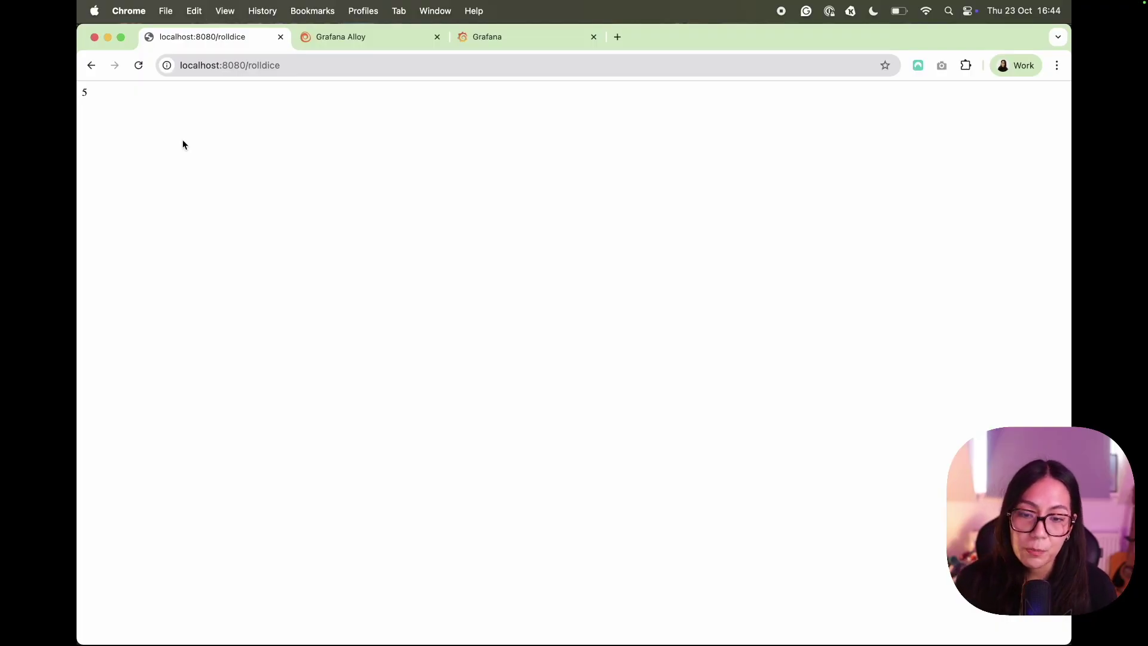
pyautogui.click(357, 41)
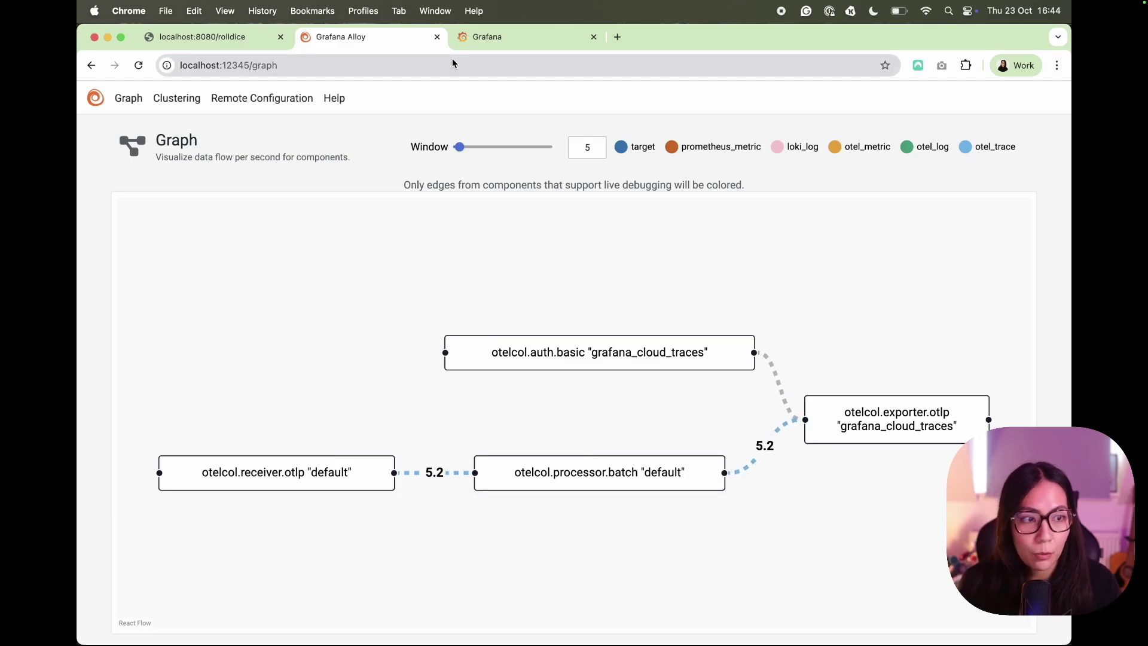
pyautogui.click(500, 38)
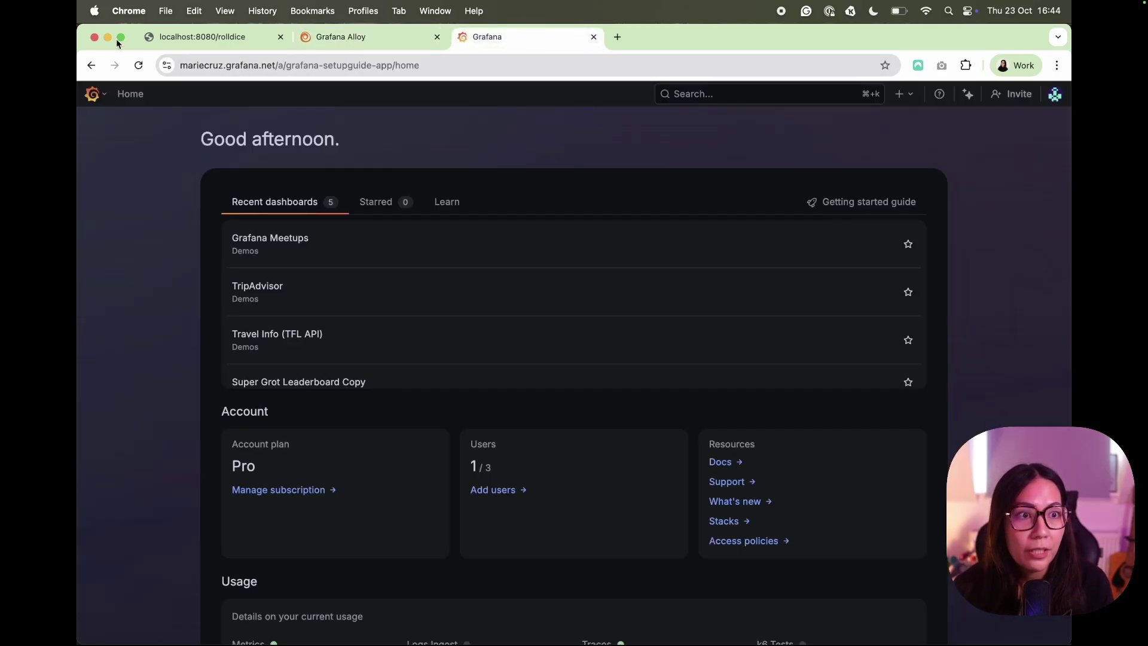
# - Search traces in Grafana Explore over the last 5 minutes
pyautogui.click(92, 94)
pyautogui.click(126, 207)
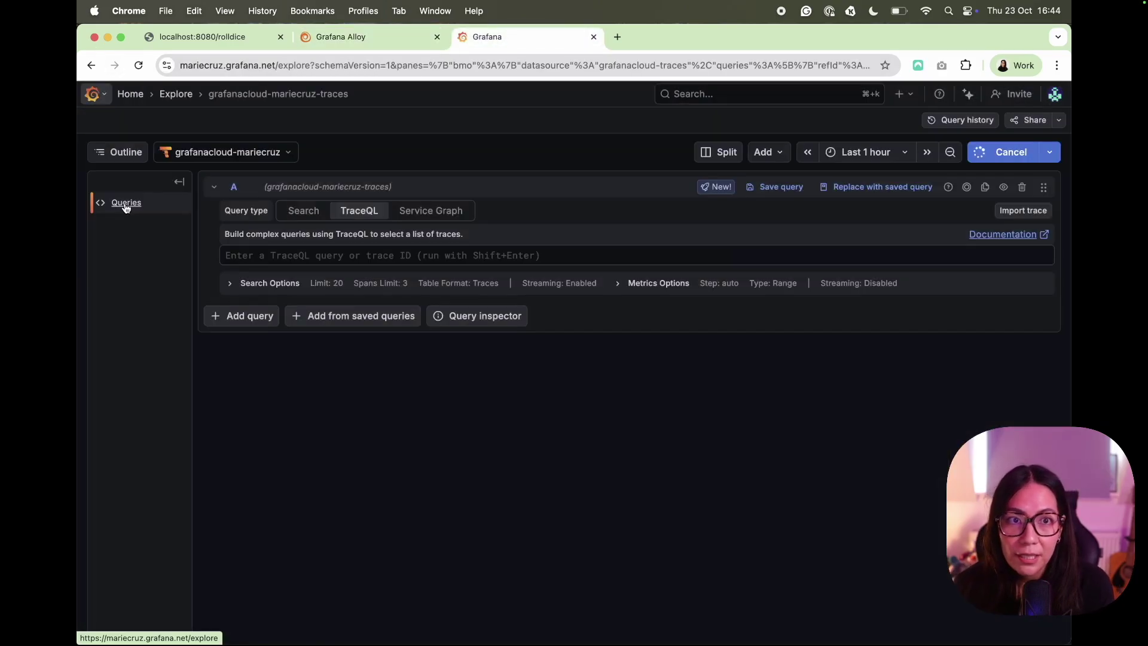
pyautogui.click(302, 210)
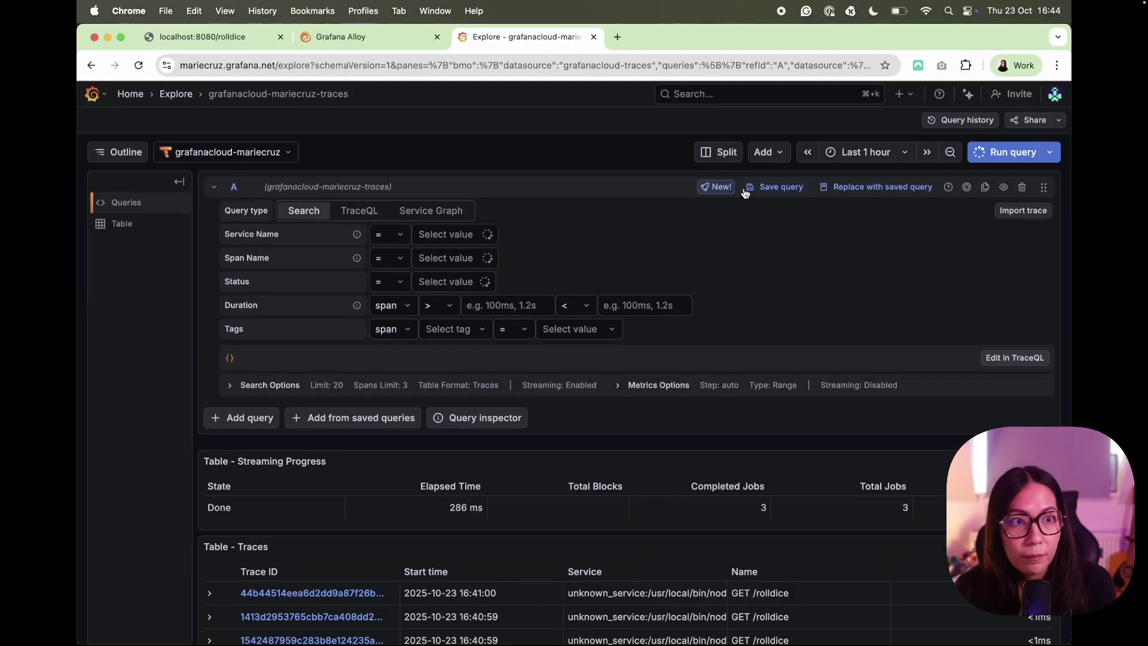
pyautogui.click(862, 157)
pyautogui.click(882, 215)
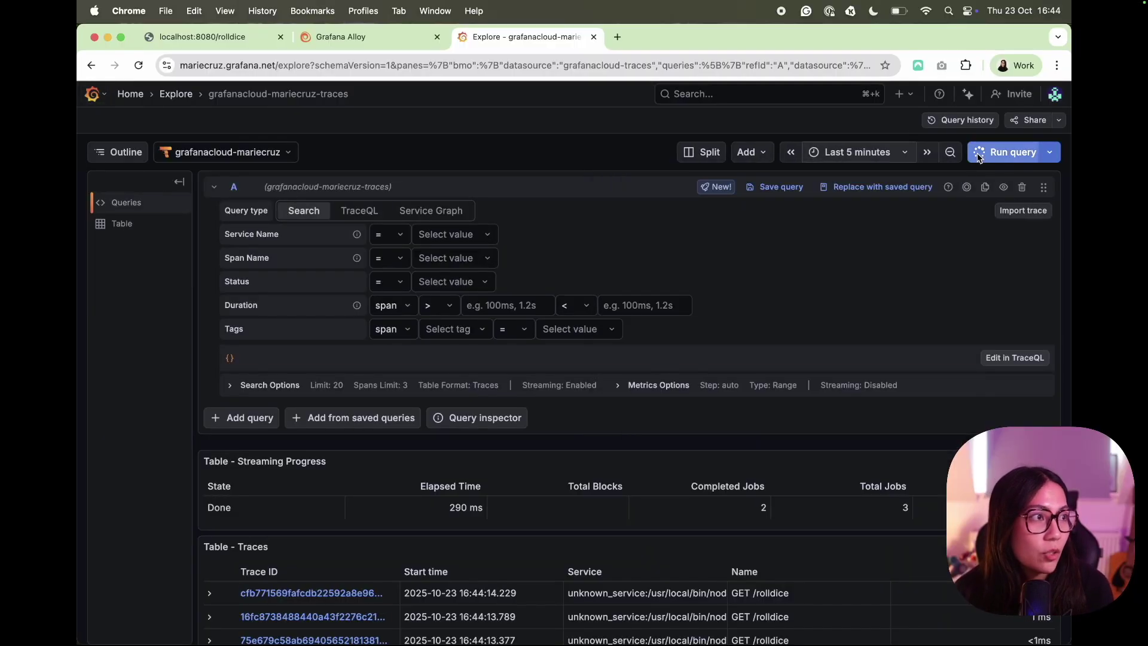
pyautogui.scroll(-5, 472, 514)
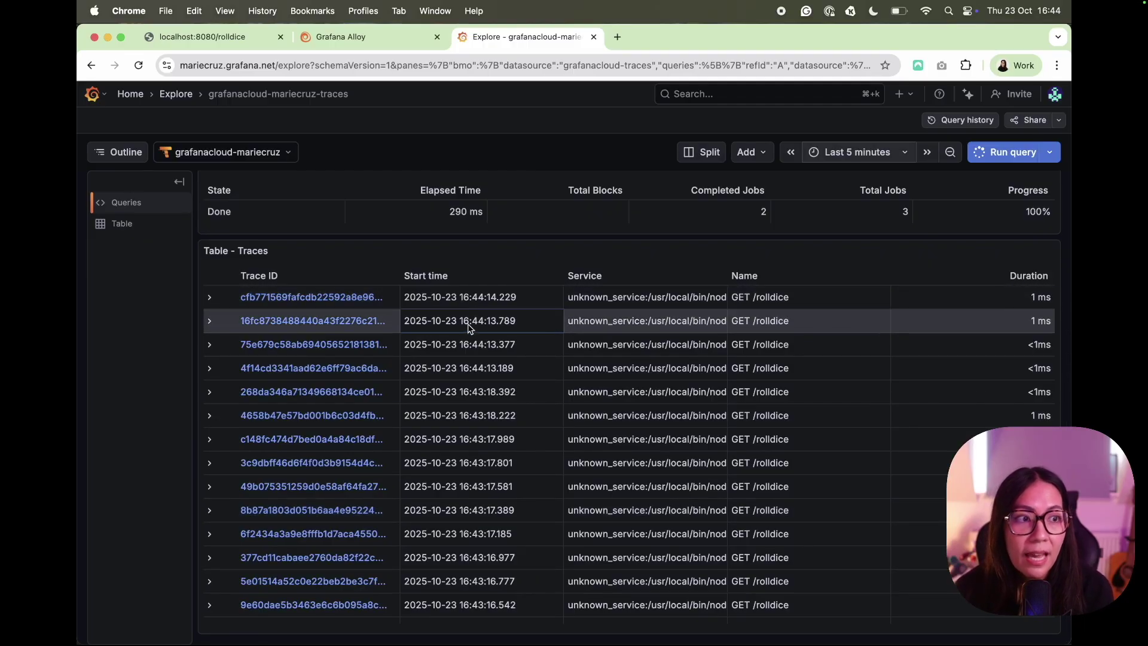
# - Open the newest GET /rolldice trace, expand its request handler span, then list the learning journeys
pyautogui.click(269, 297)
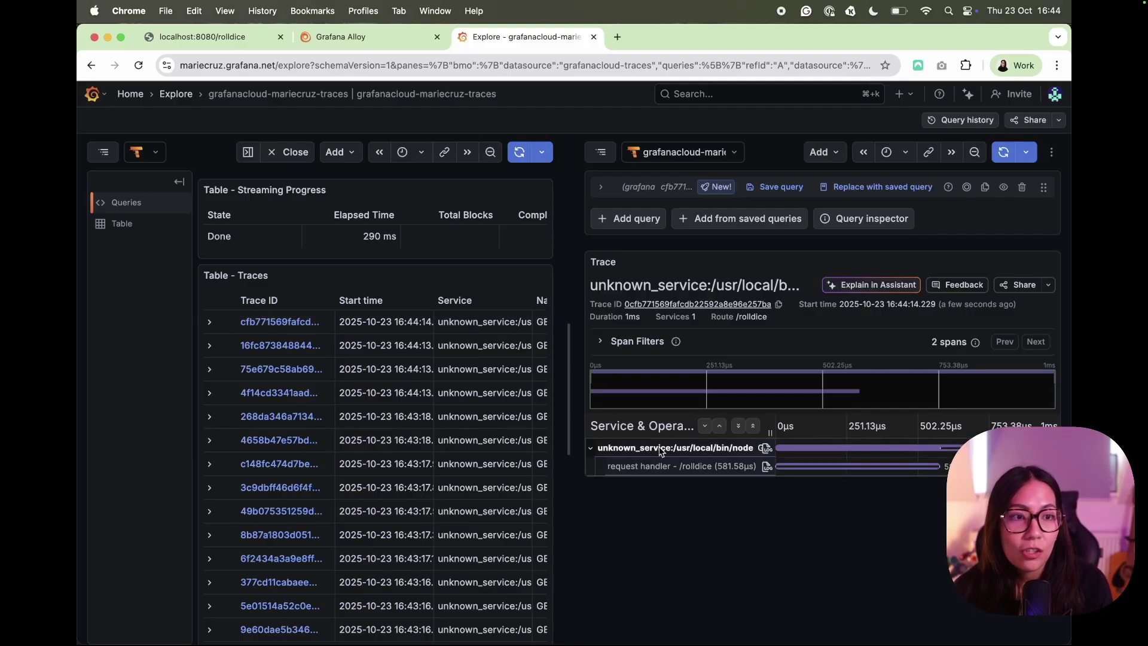
pyautogui.click(661, 467)
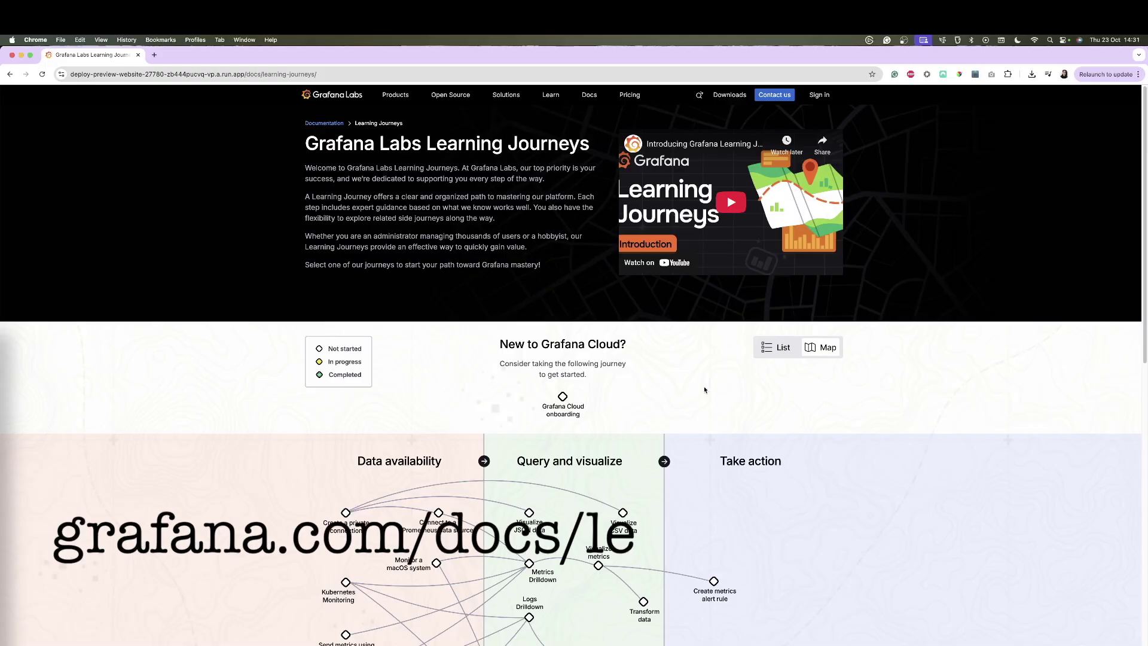
pyautogui.click(773, 349)
pyautogui.scroll(-15, 682, 401)
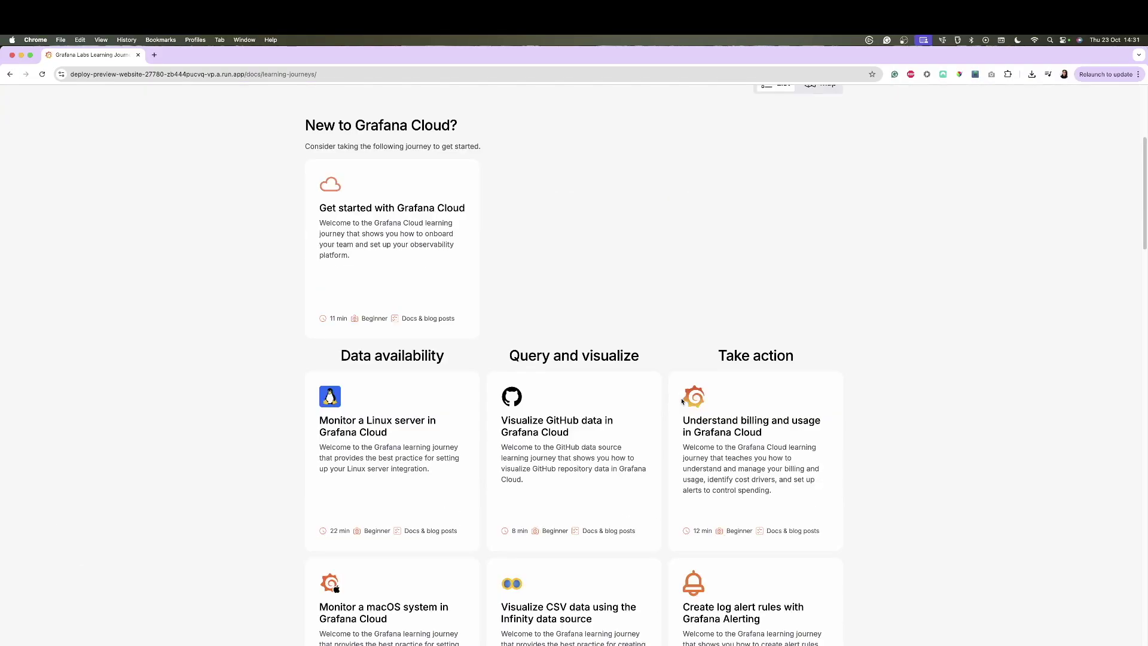